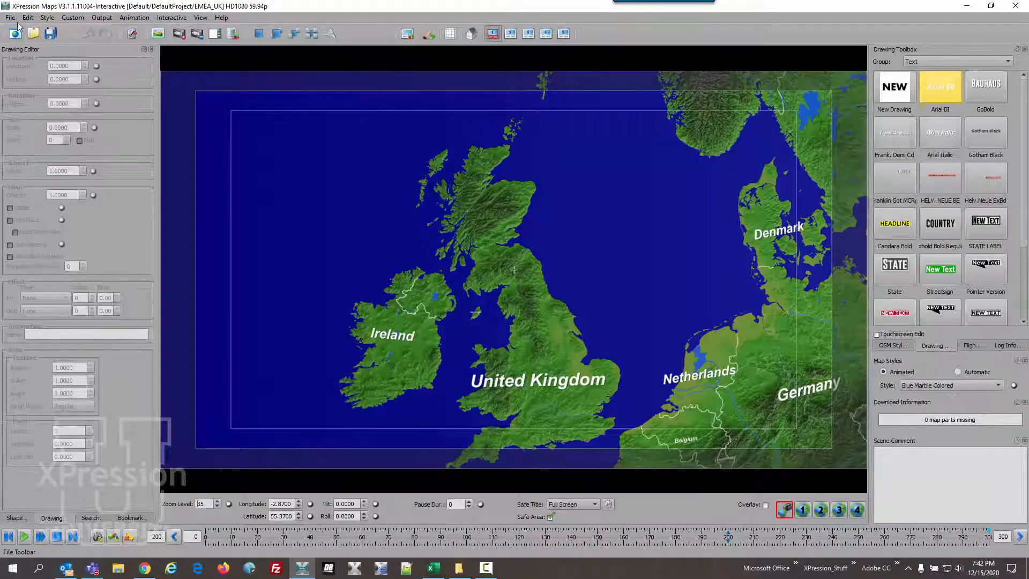
- Load the map file EMEA AUSTRIA.wnm from the TOUCH EMEA folder into interactive scene 1
click(10, 18)
click(24, 42)
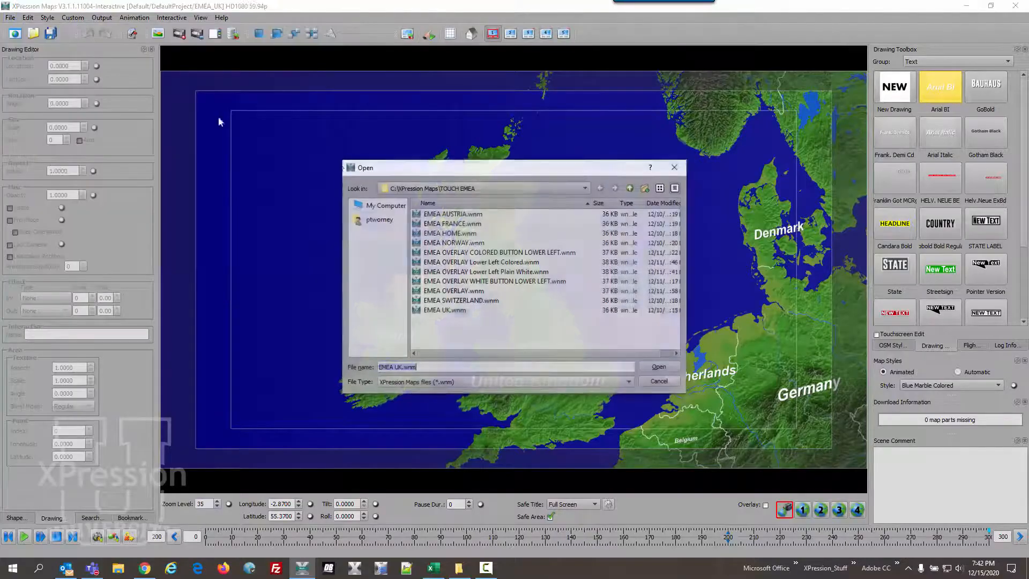
click(453, 214)
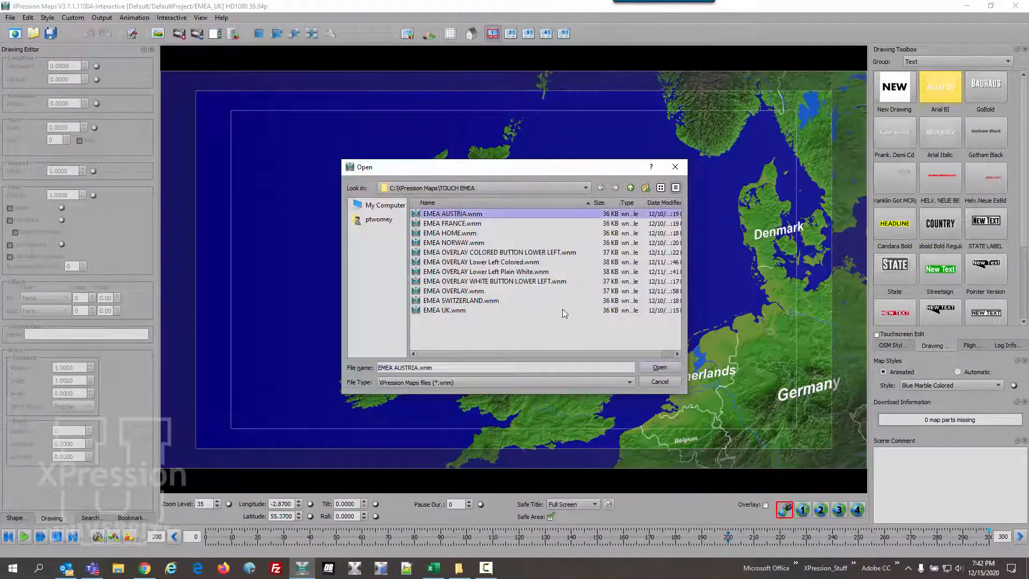
click(652, 369)
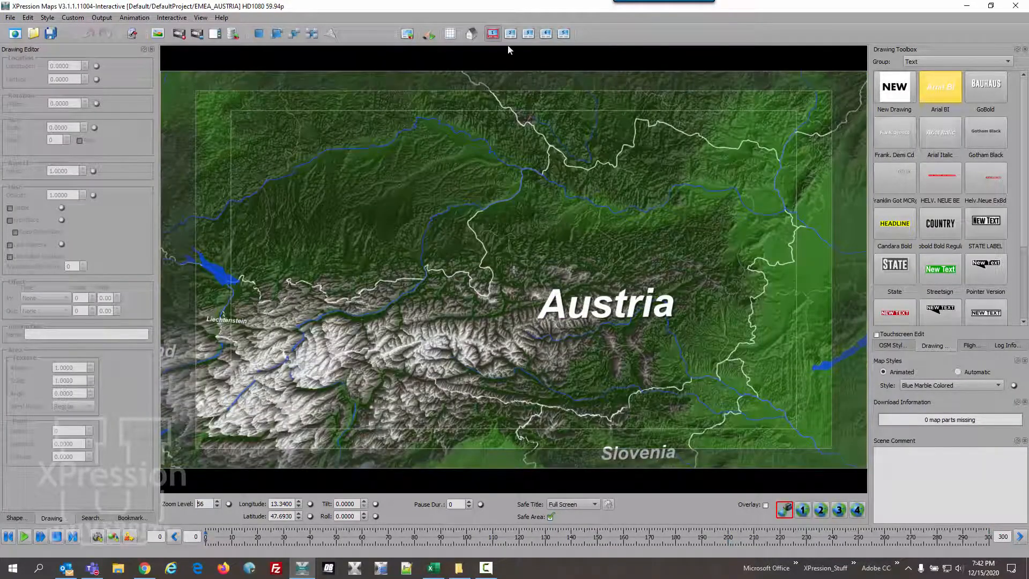
- Switch to interactive scene 2 and load EMEA FRANCE.wnm into it
click(510, 33)
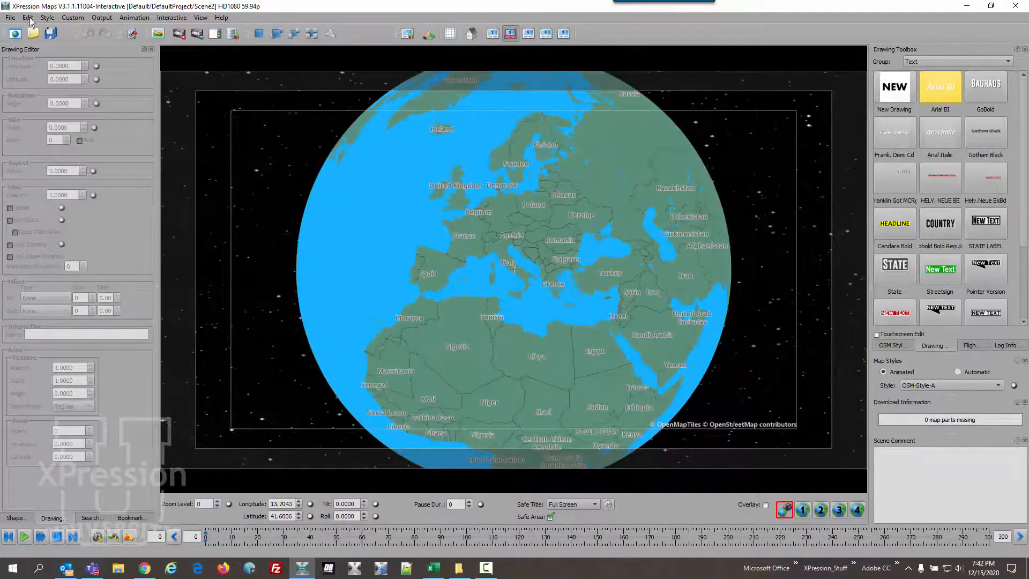
click(10, 17)
click(16, 43)
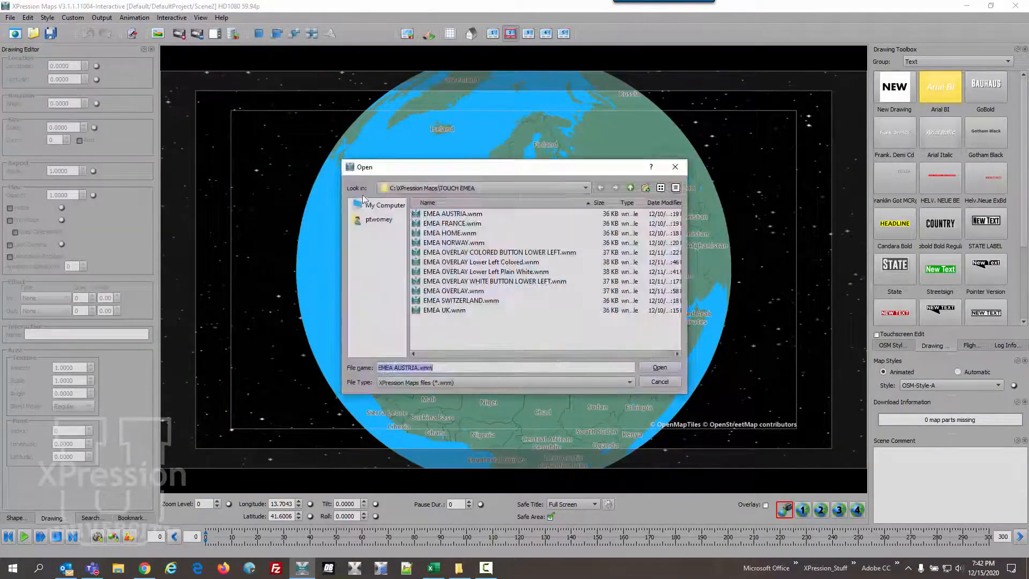
click(454, 223)
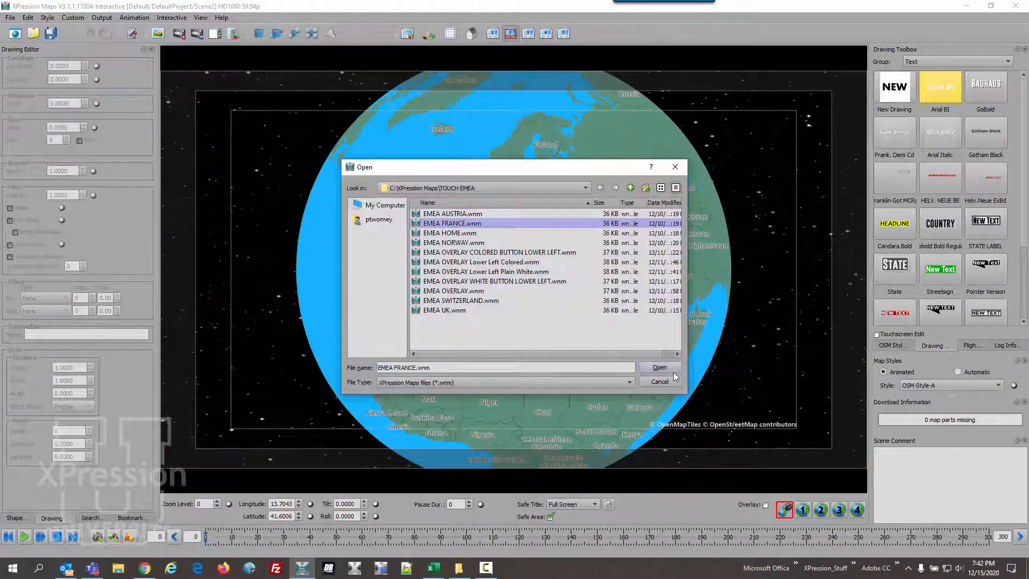
click(659, 367)
- Switch to interactive scene 3 and load EMEA NORWAY.wnm into it
click(528, 34)
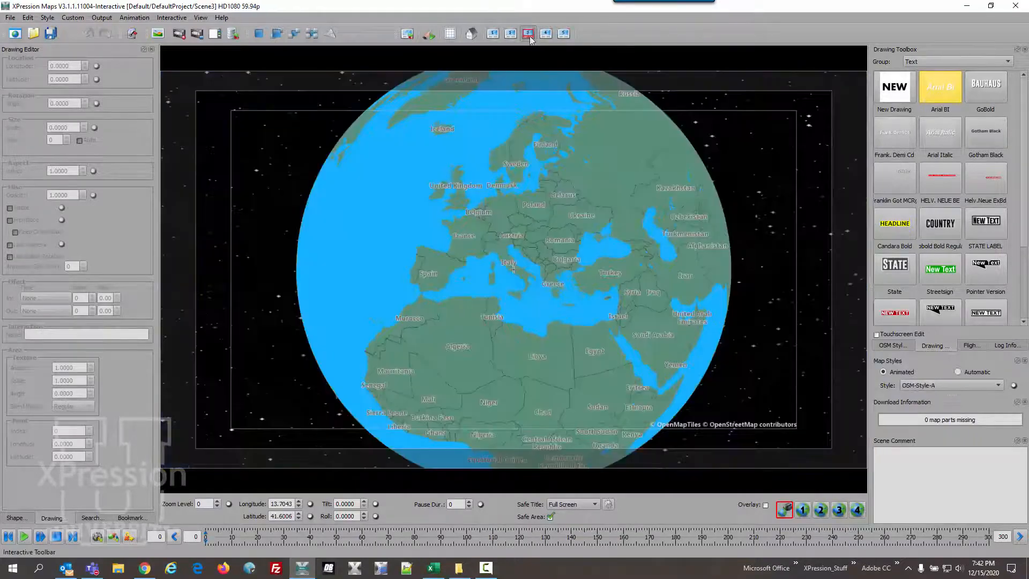
click(10, 17)
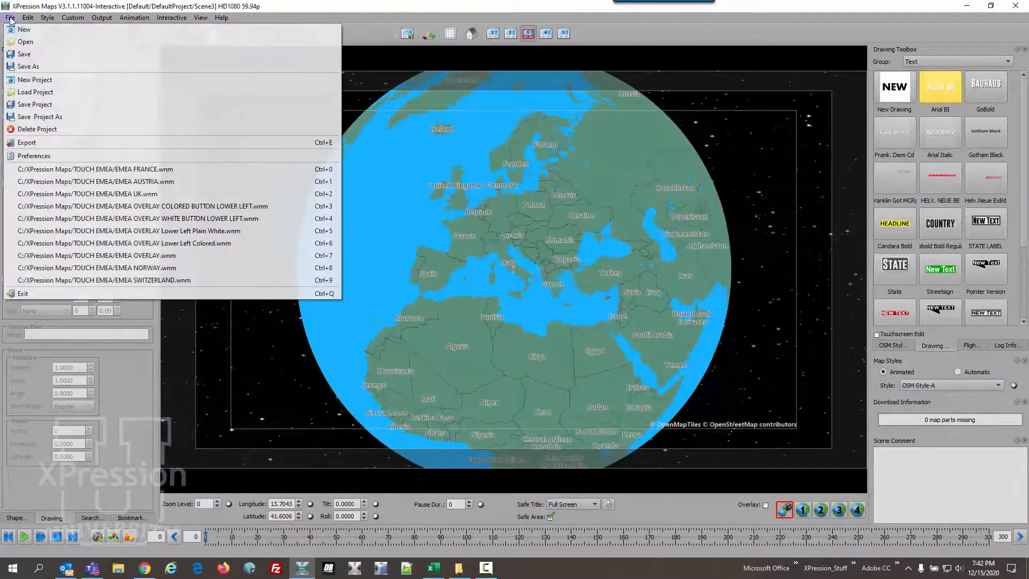
click(21, 41)
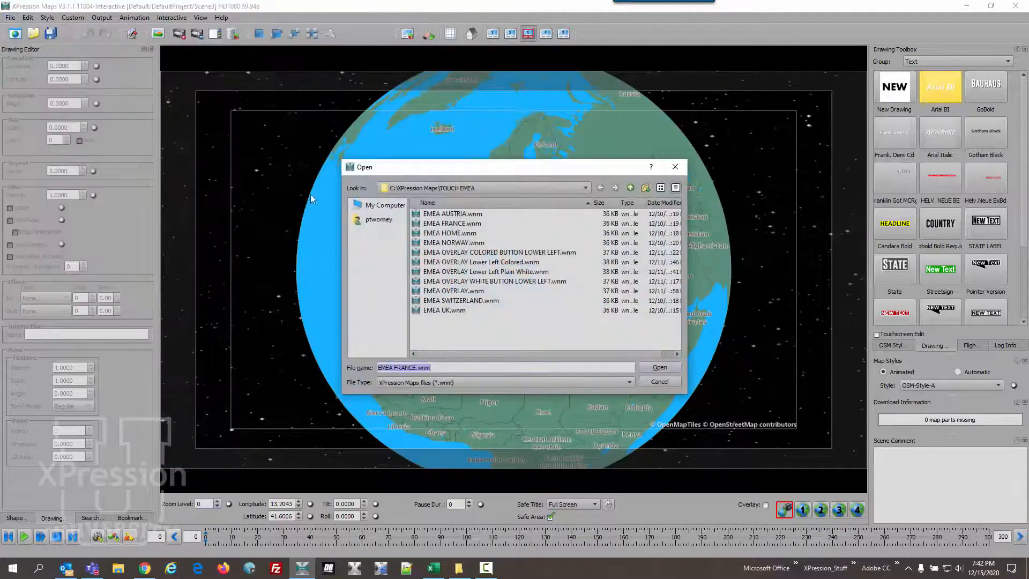
click(444, 244)
click(657, 367)
- Switch to interactive scene 4 and load EMEA SWITZERLAND.wnm into it
click(546, 33)
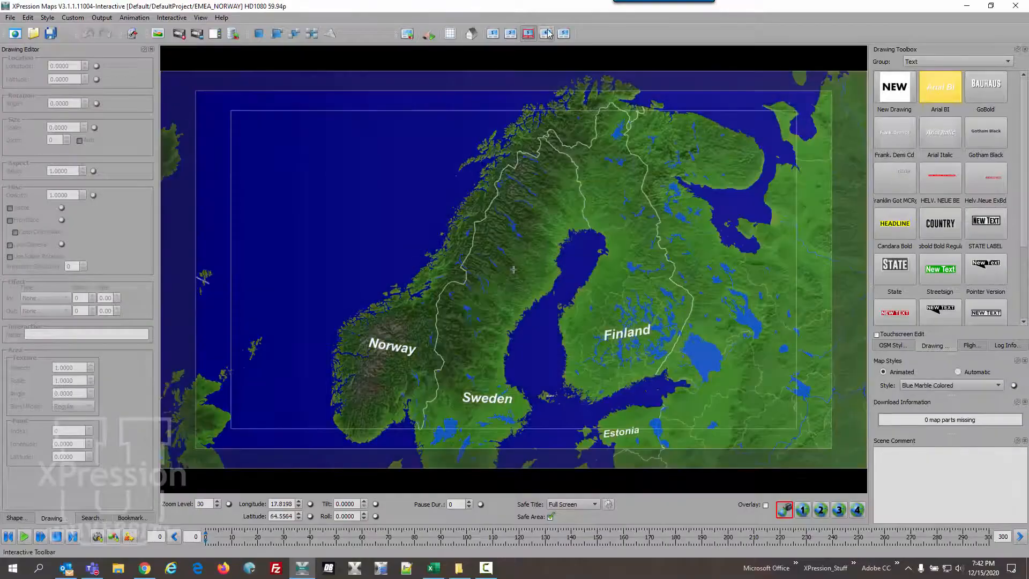
click(9, 18)
click(21, 41)
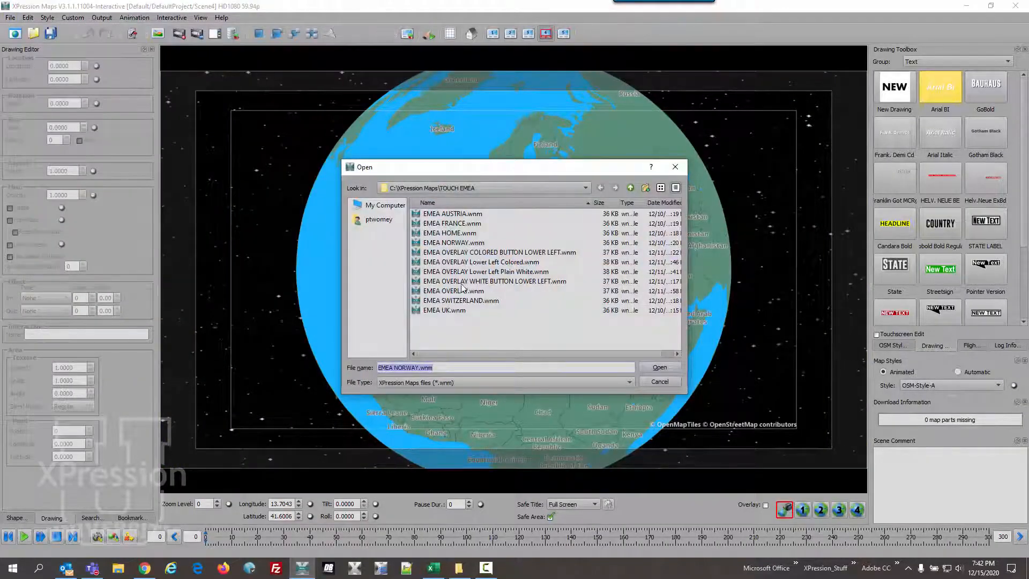
click(459, 301)
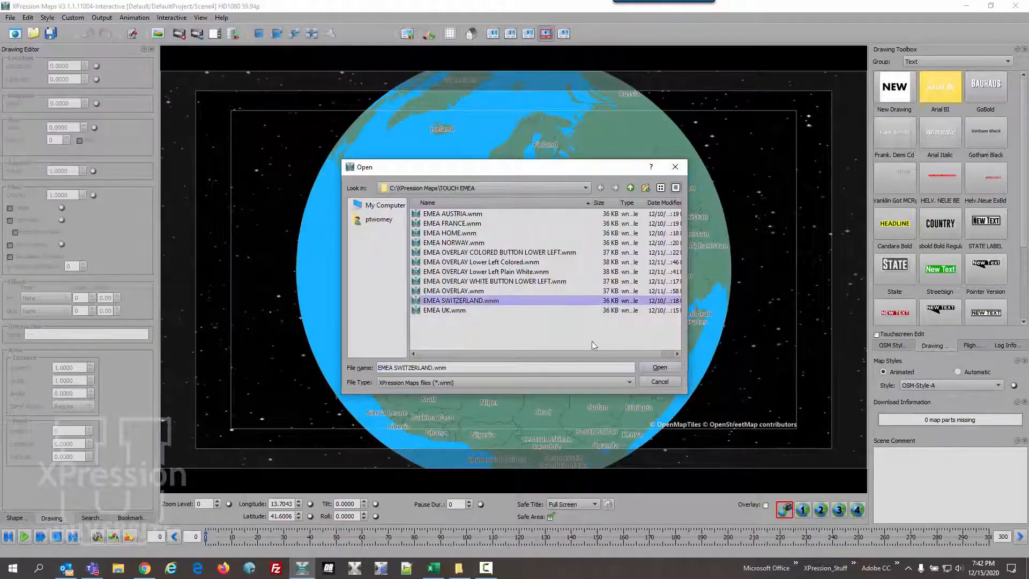
click(657, 367)
- Switch to interactive scene 5 and load EMEA UK.wnm into it
click(563, 34)
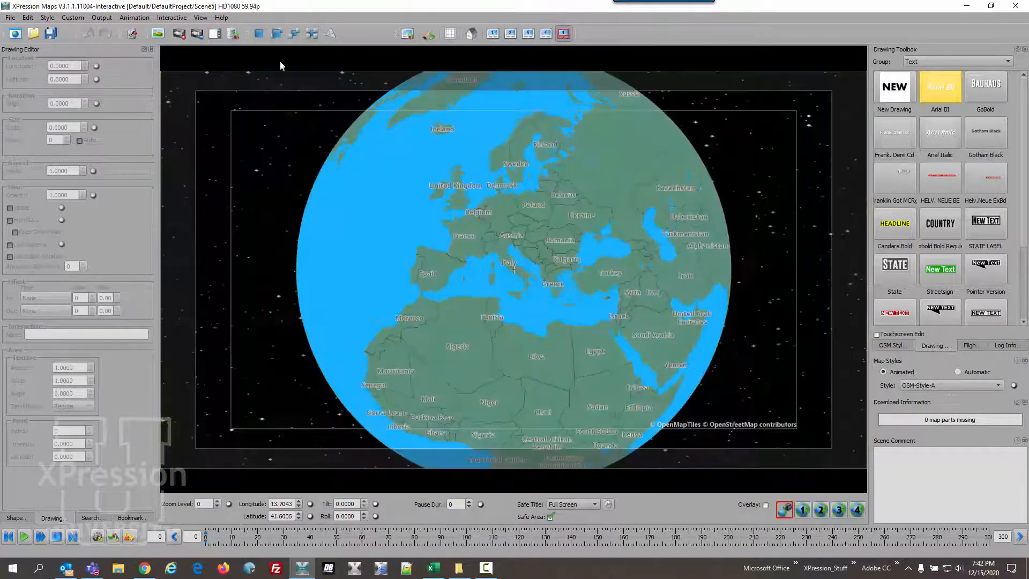
click(9, 18)
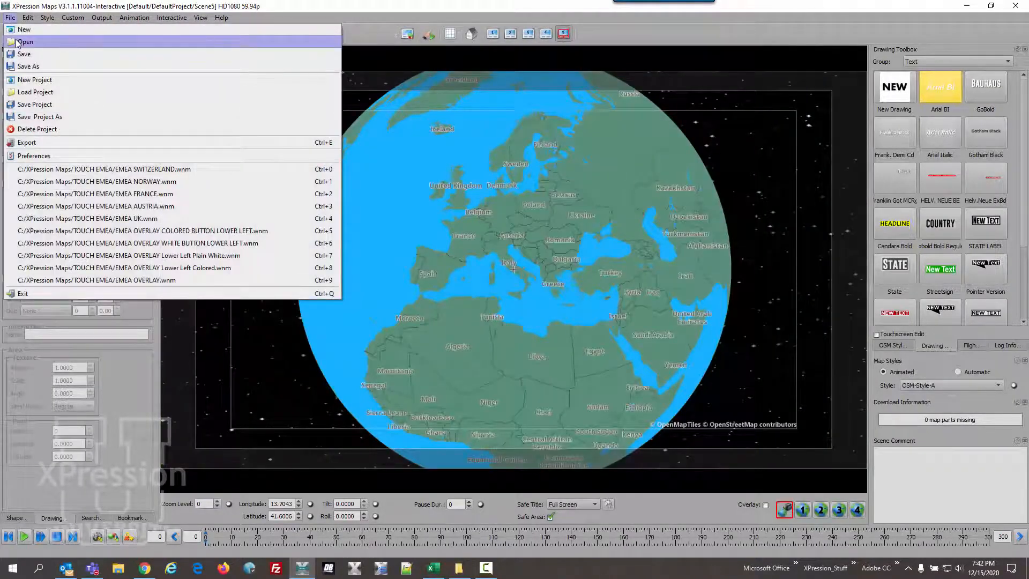
click(24, 42)
click(437, 311)
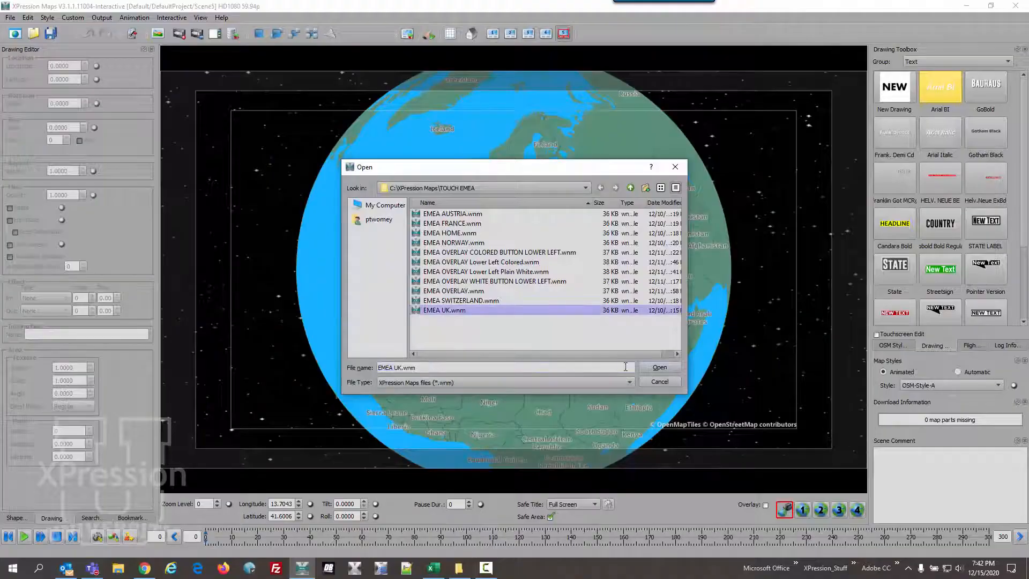
click(654, 367)
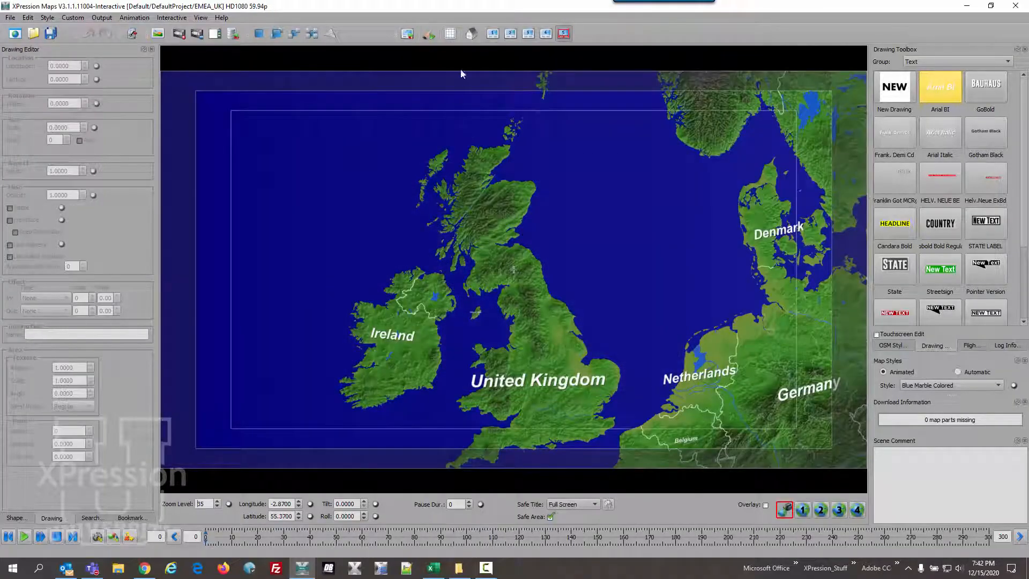
- Switch to the home position scene and load EMEA HOME.wnm into it
click(471, 34)
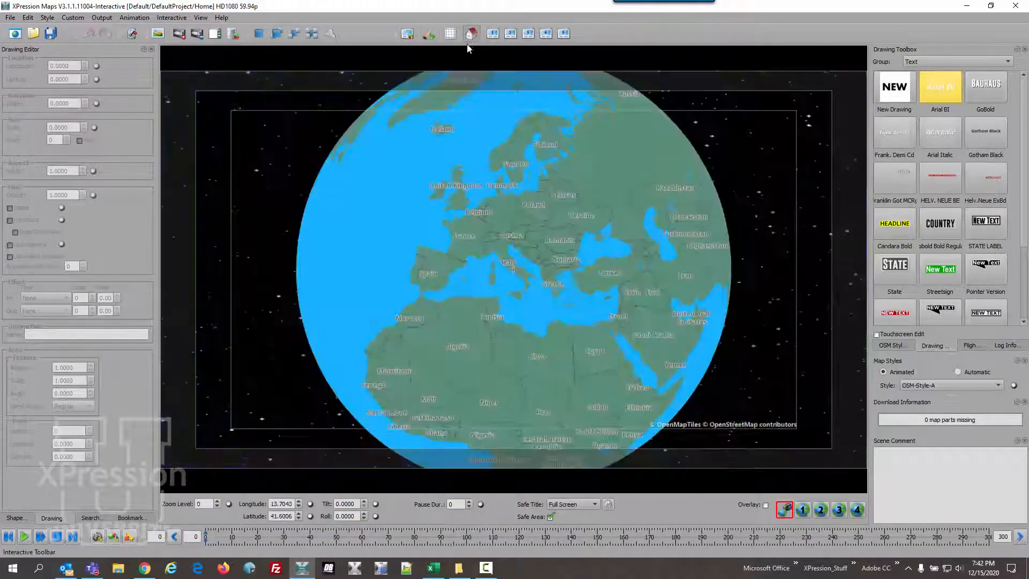
click(12, 18)
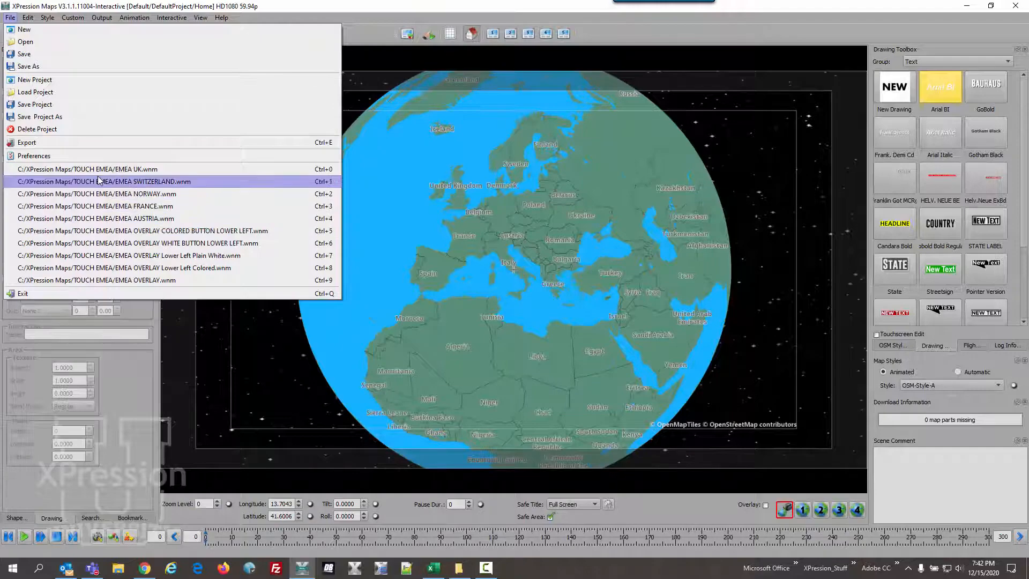
click(46, 41)
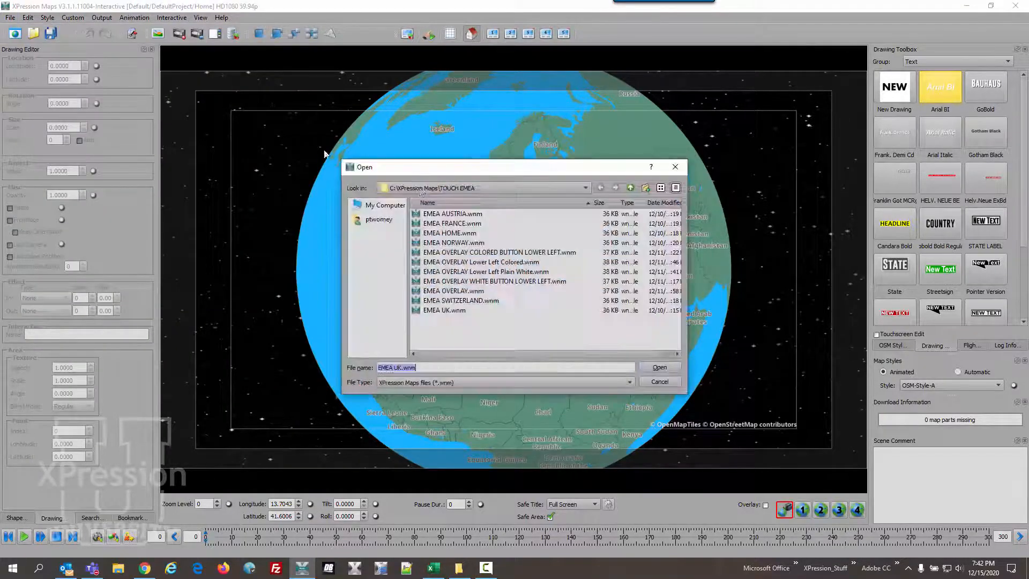
click(469, 234)
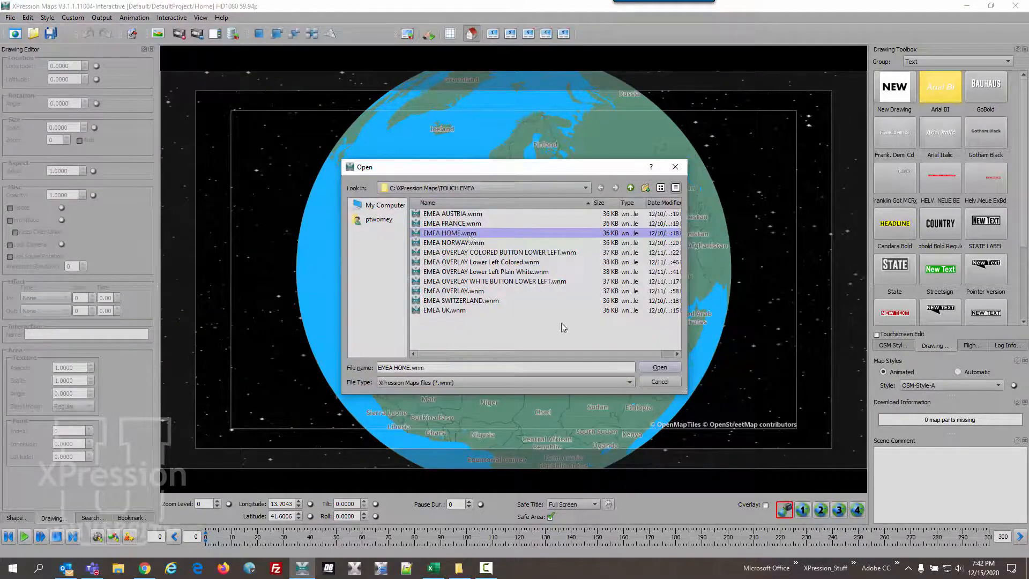
click(647, 369)
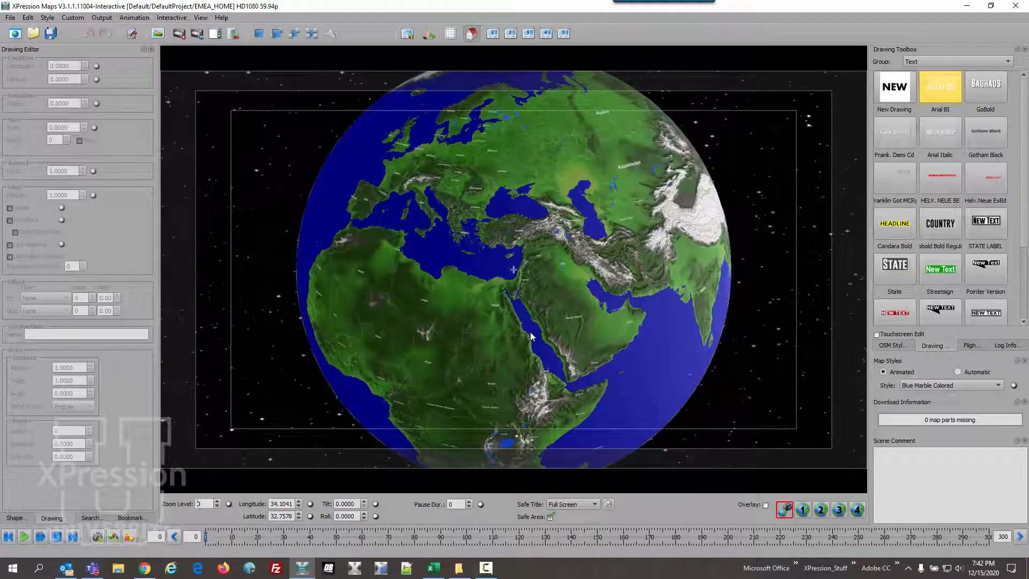
- Load EMEA OVERLAY WHITE BUTTON LOWER LEFT.wnm into the overlay scene with Overlay enabled, discarding the unsaved overlay changes
click(449, 35)
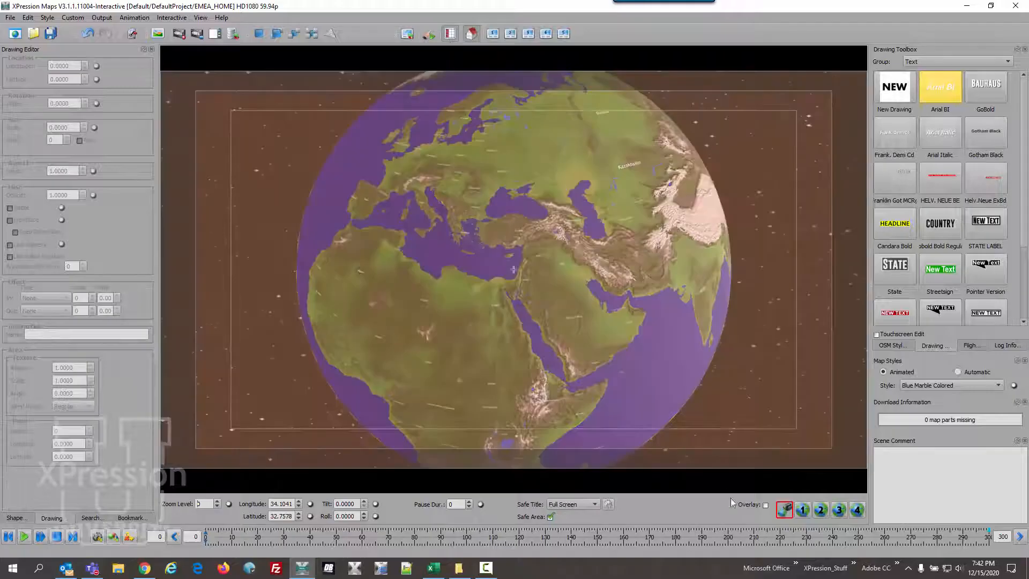
click(766, 505)
click(10, 17)
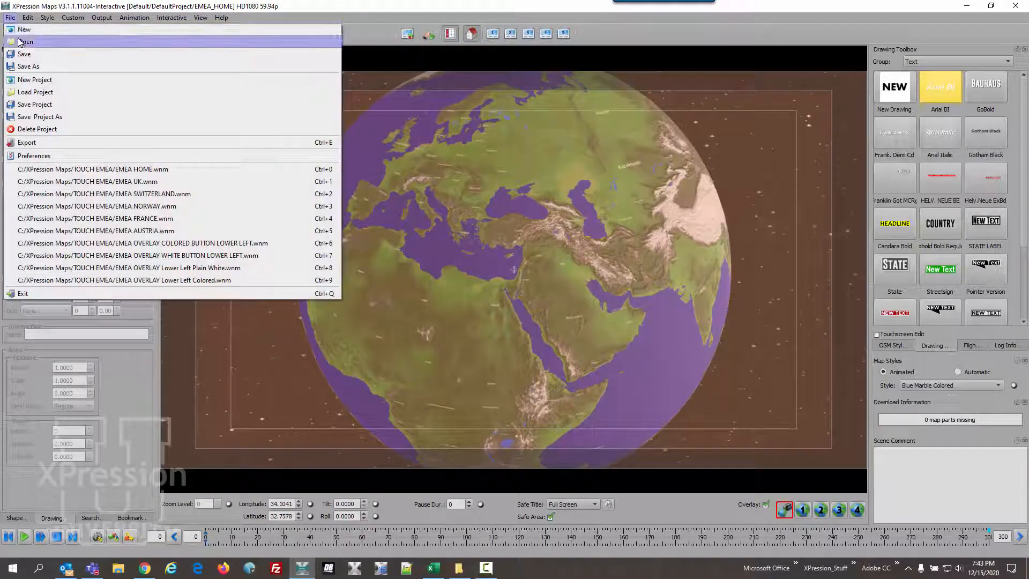
click(20, 42)
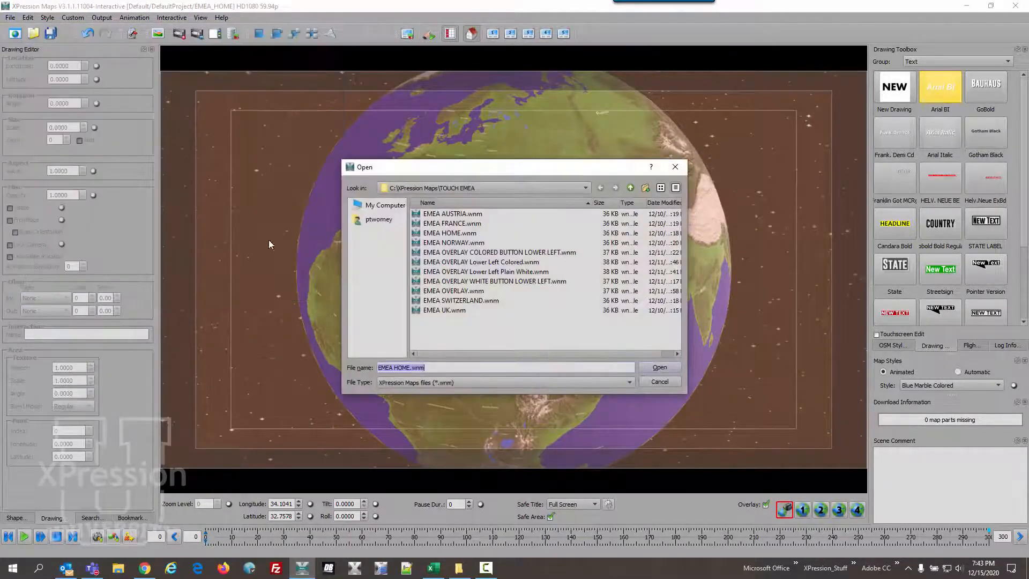
click(514, 282)
click(659, 367)
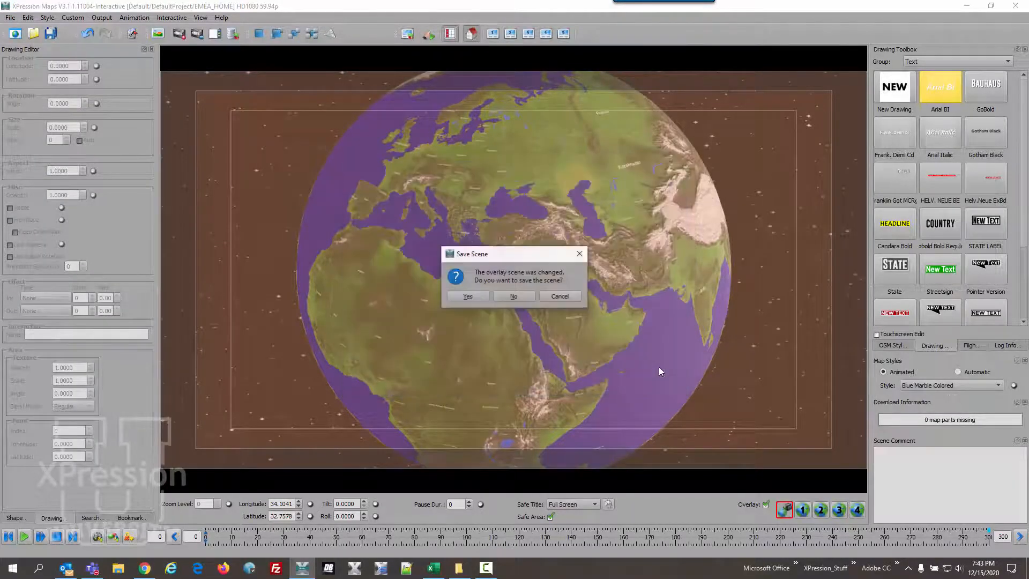
click(508, 297)
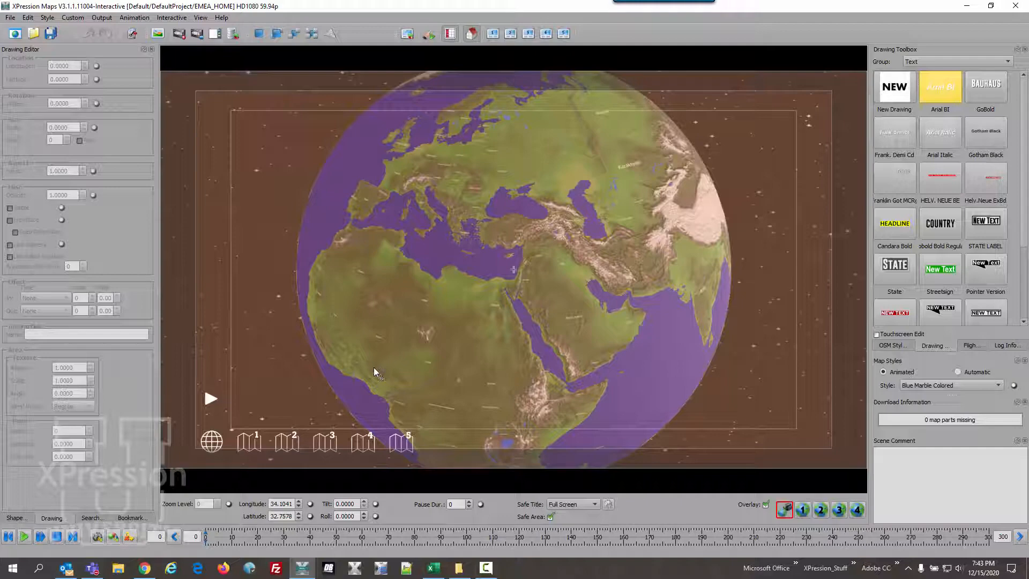
- Save the project under the new name EMEA006 in the Default project group
click(10, 18)
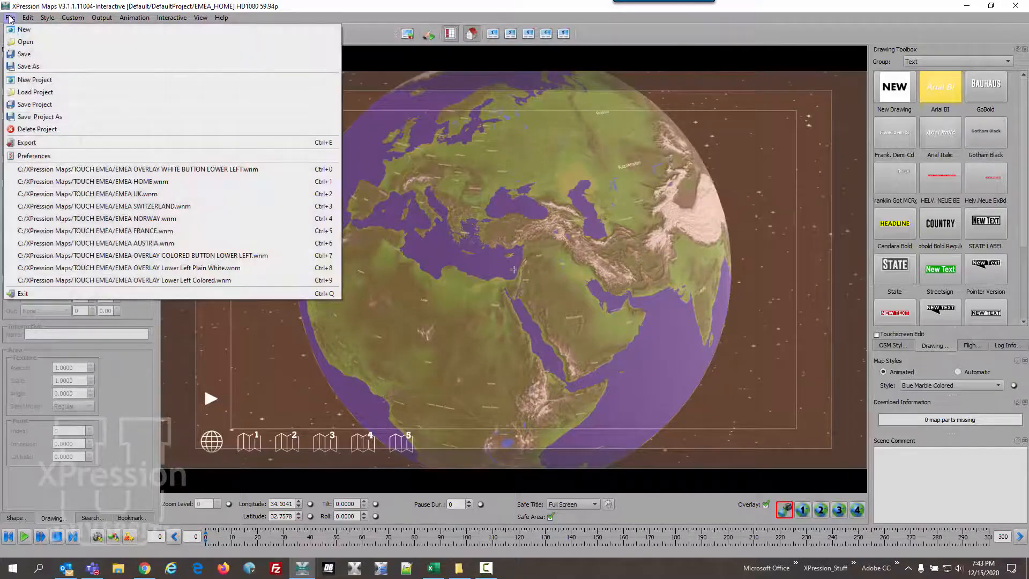
click(38, 114)
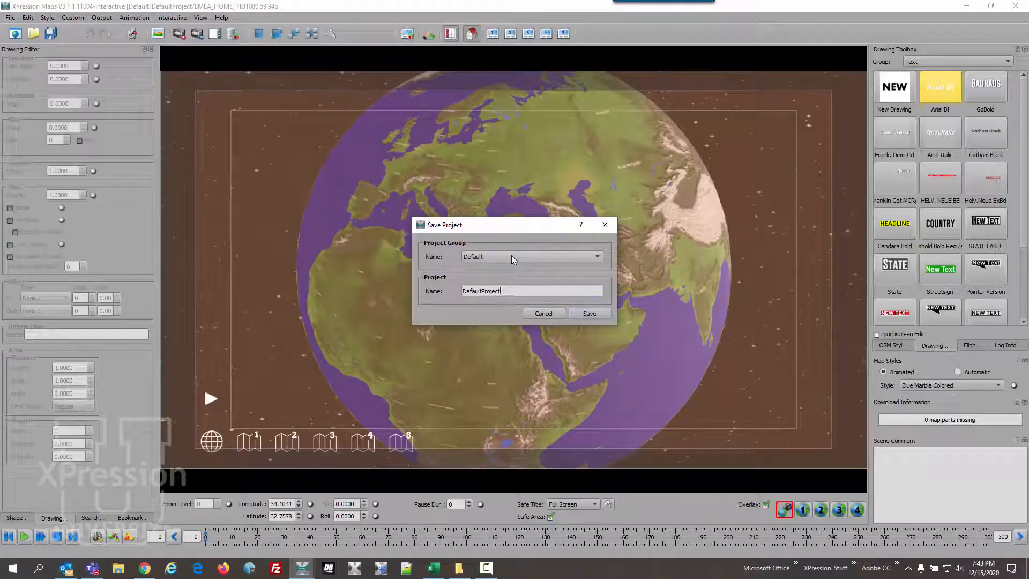
drag(513, 290, 456, 290)
text(E)
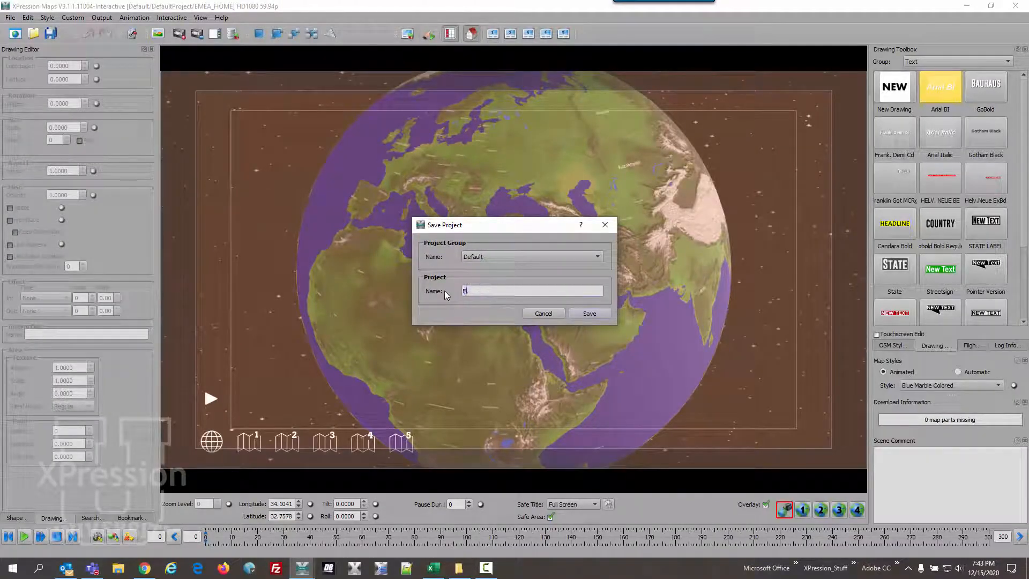
text(MEA006)
click(587, 313)
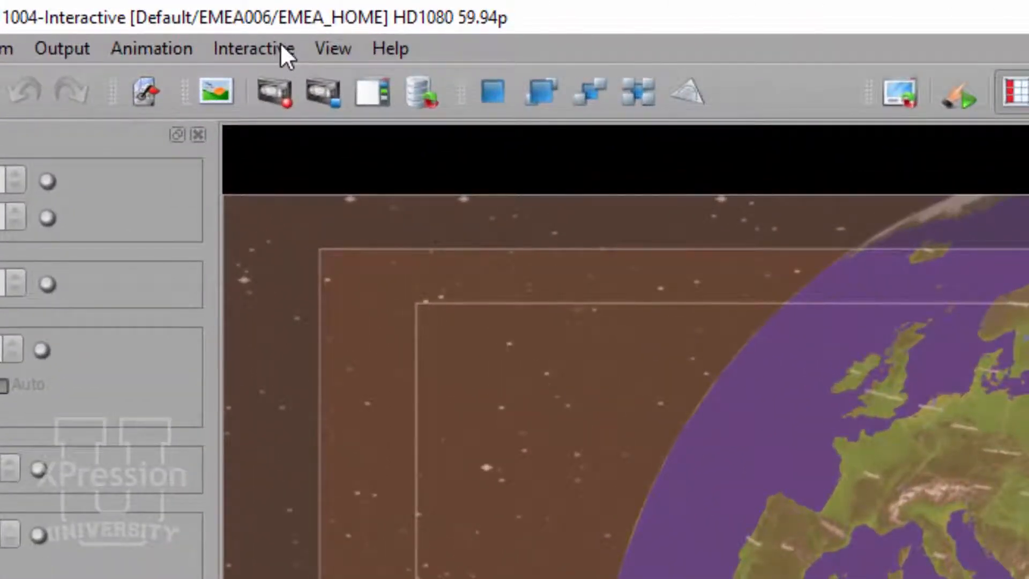
- Review the overlay, home position and scene 1 to 5 assignments in the project's edit dialog, leaving without saving
click(283, 47)
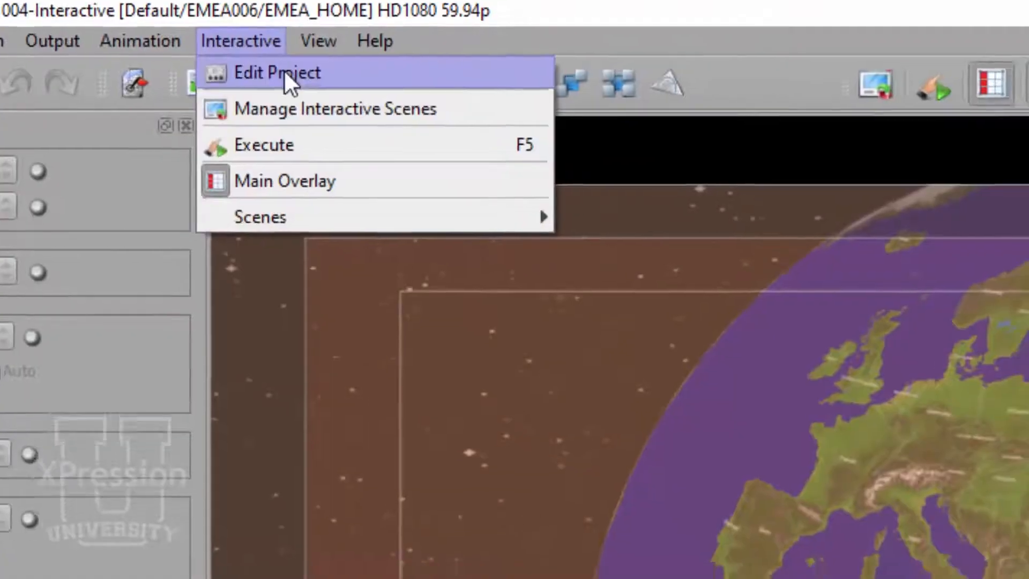
click(284, 71)
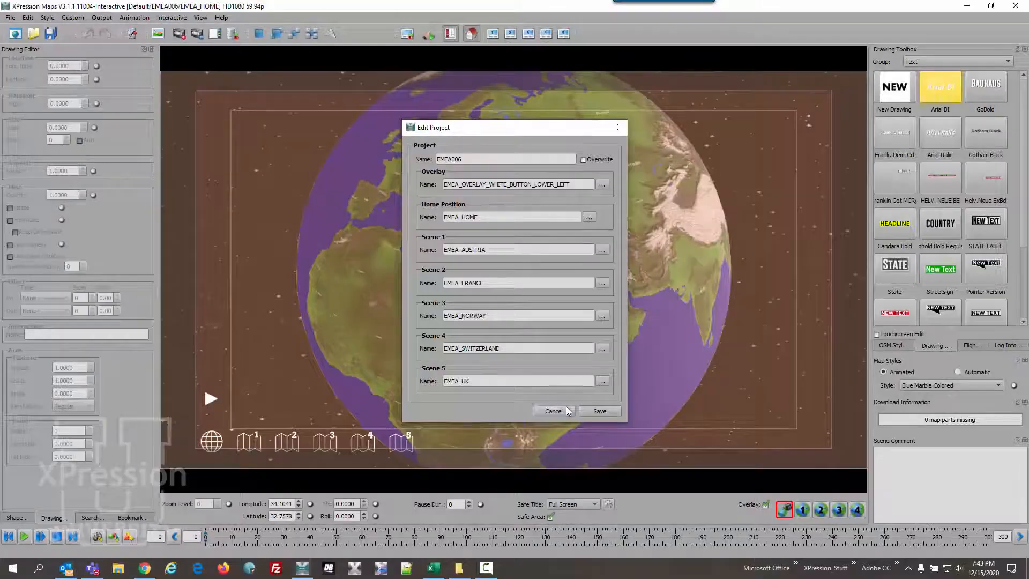
click(595, 512)
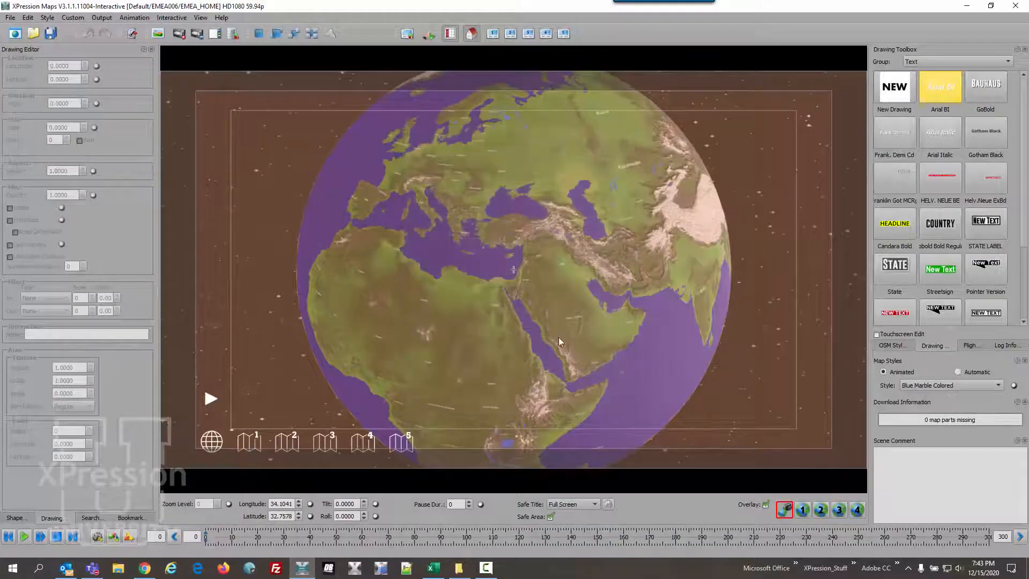
- Exit XPression Maps and launch it again from the desktop
click(11, 19)
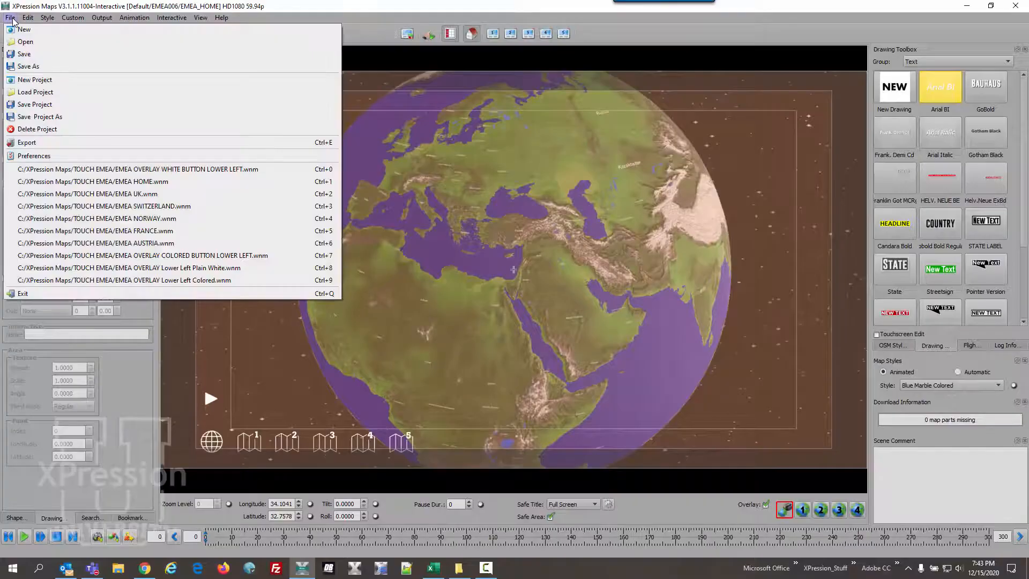
click(62, 295)
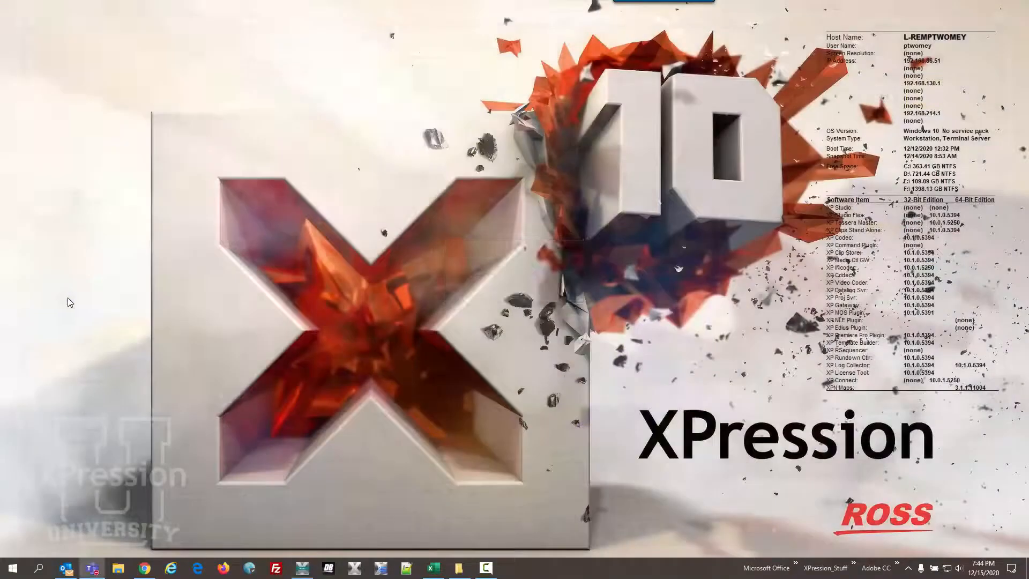
click(303, 568)
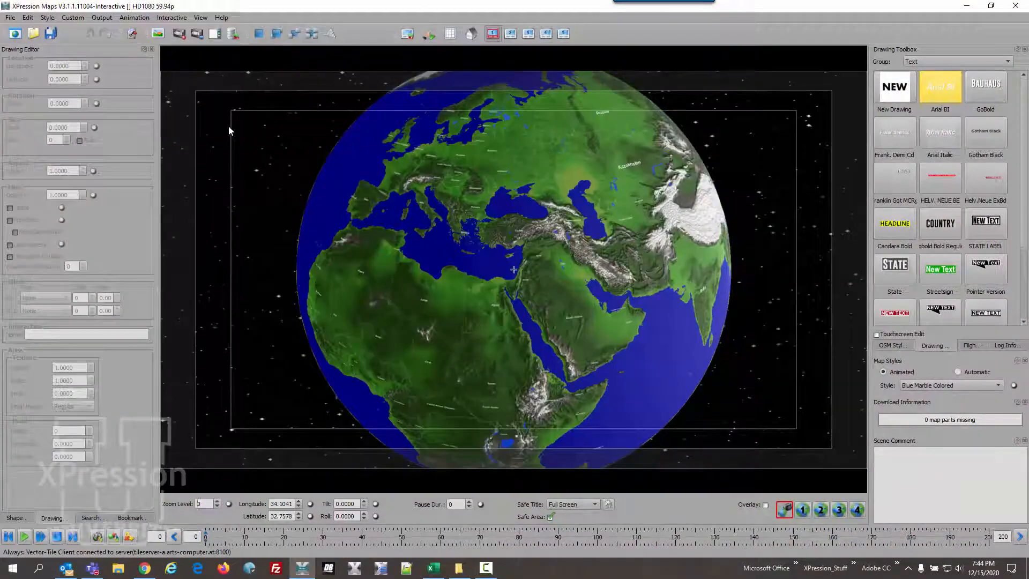
- Edit the default project and assign EMEA OVERLAY WHITE BUTTON LOWER LEFT.wnm from C:\XPression Maps\TOUCH EMEA as its overlay
click(181, 18)
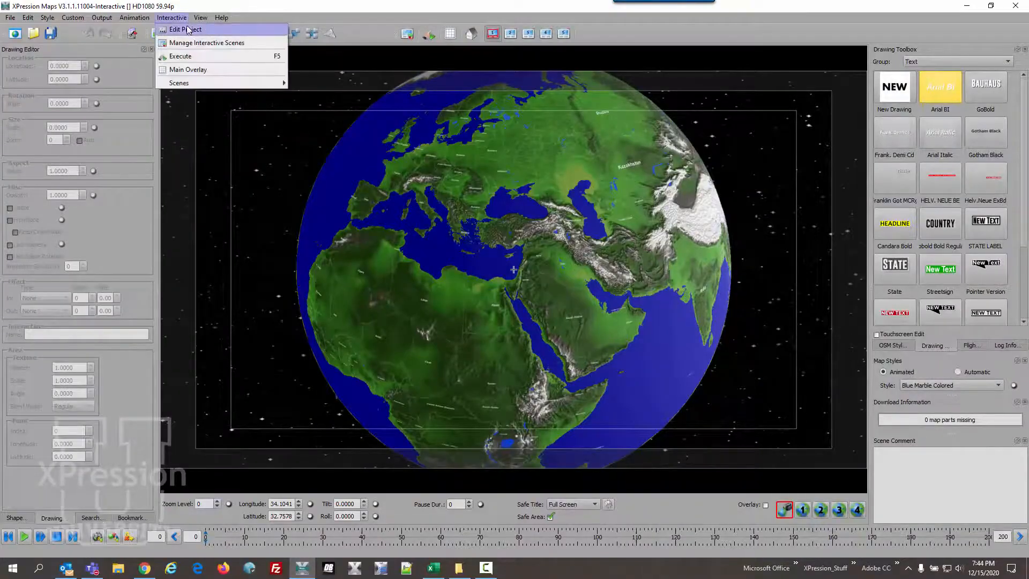
click(187, 30)
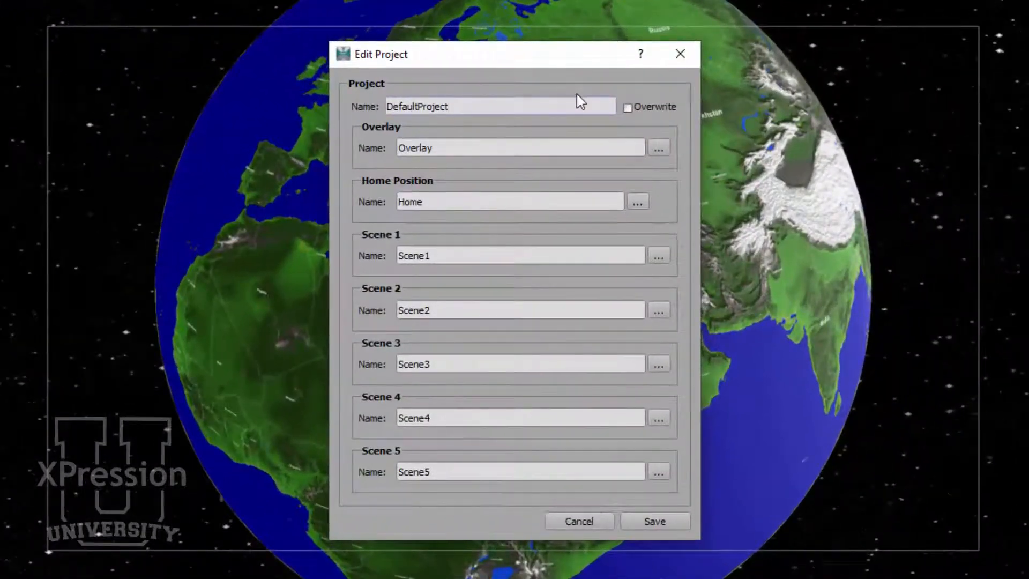
click(658, 150)
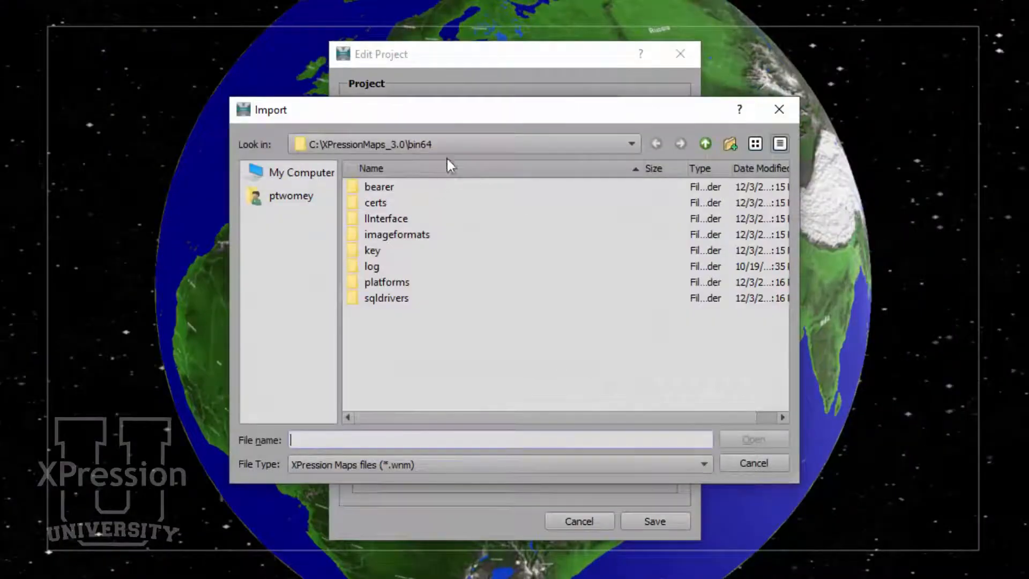
click(708, 145)
click(707, 145)
scroll(455, 295, down, 10)
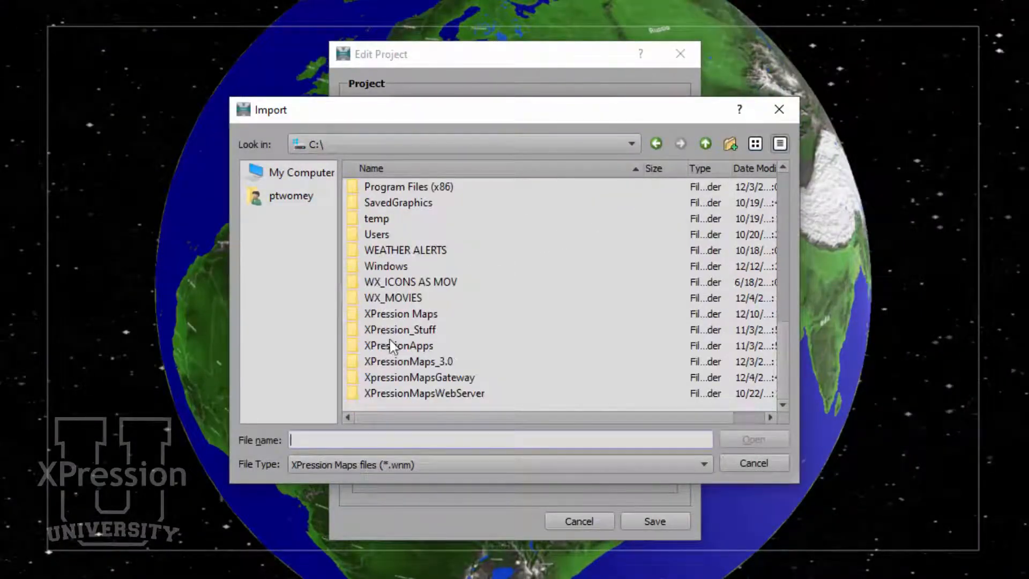
double_click(386, 315)
click(385, 186)
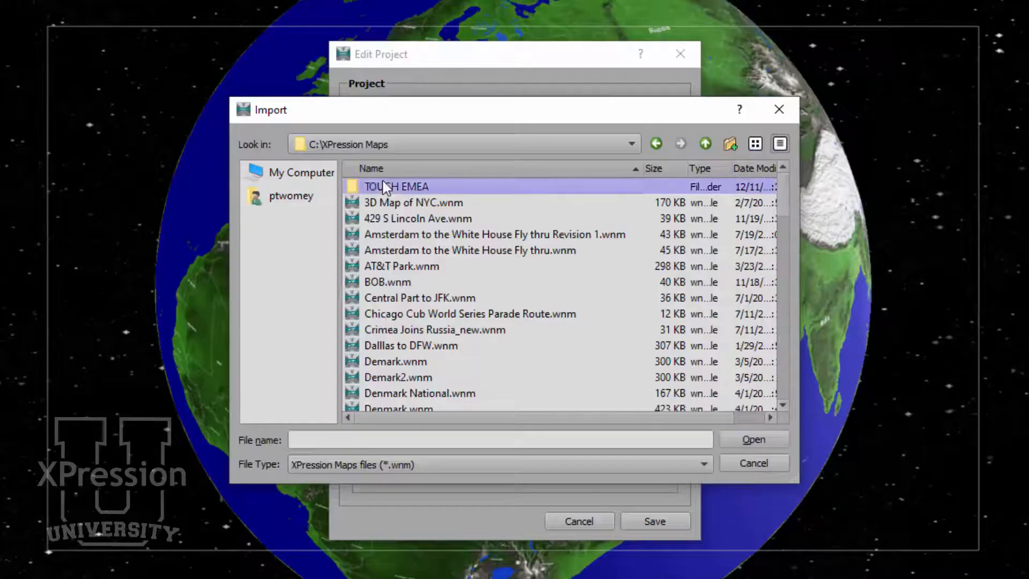
double_click(385, 187)
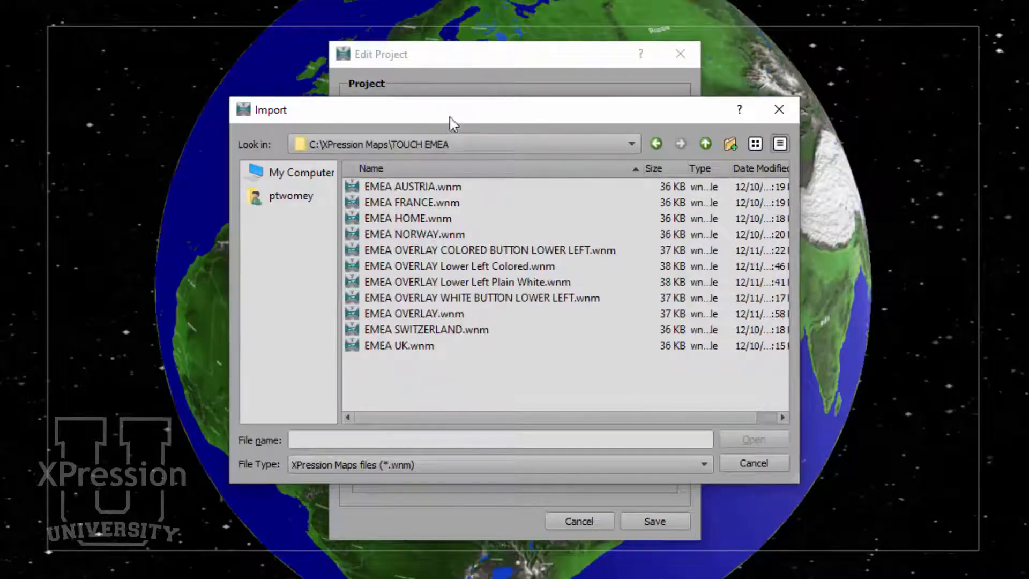
drag(445, 110, 457, 176)
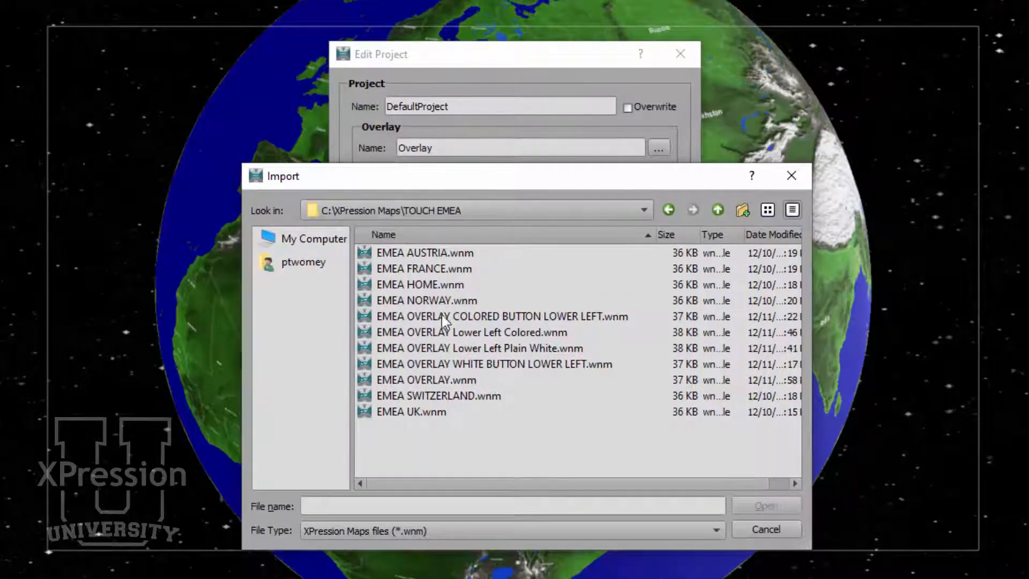
click(451, 364)
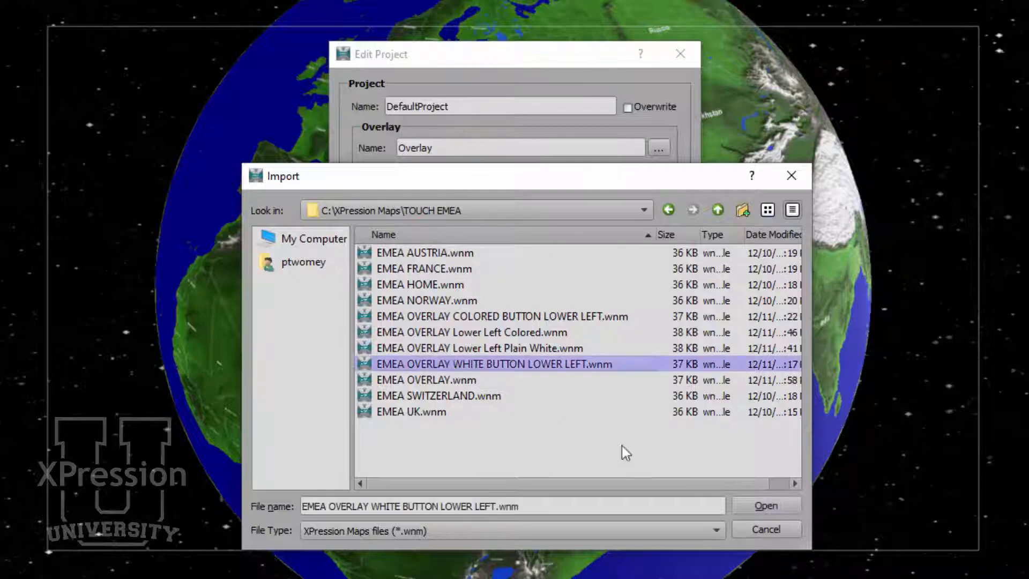
click(755, 509)
- Assign EMEA HOME.wnm as the project's home position and EMEA AUSTRIA.wnm as scene 1
click(637, 199)
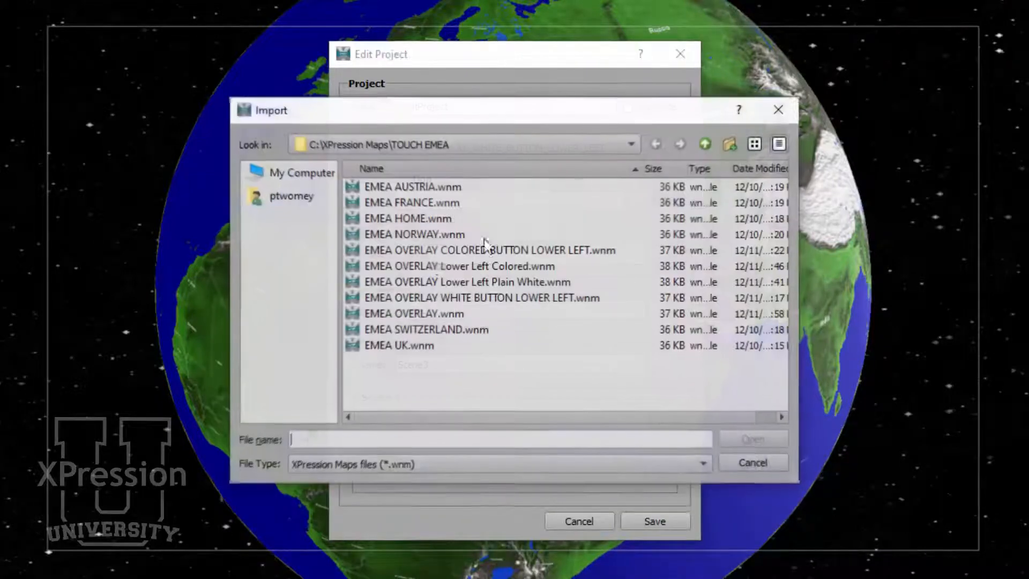
click(404, 219)
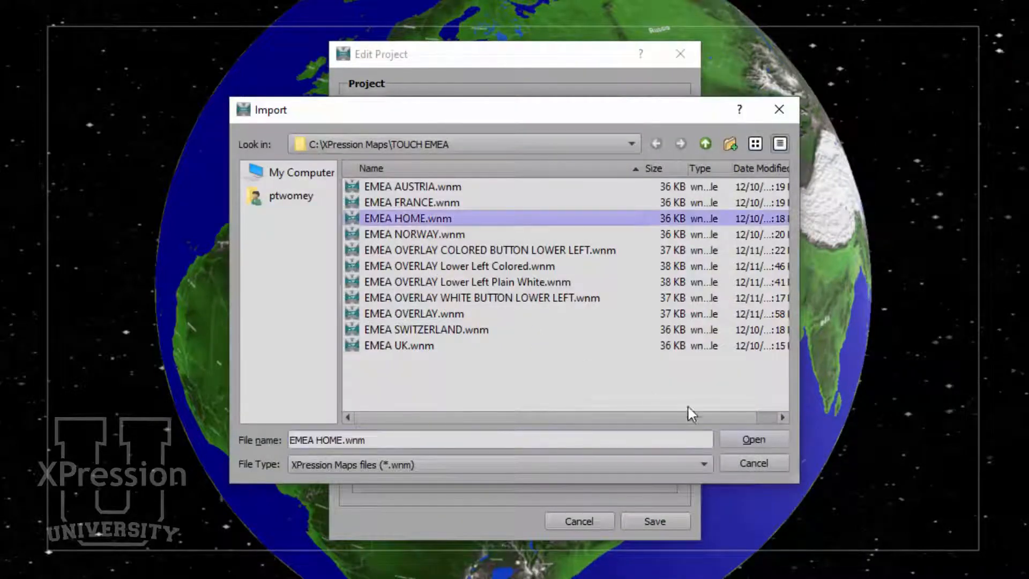
click(750, 440)
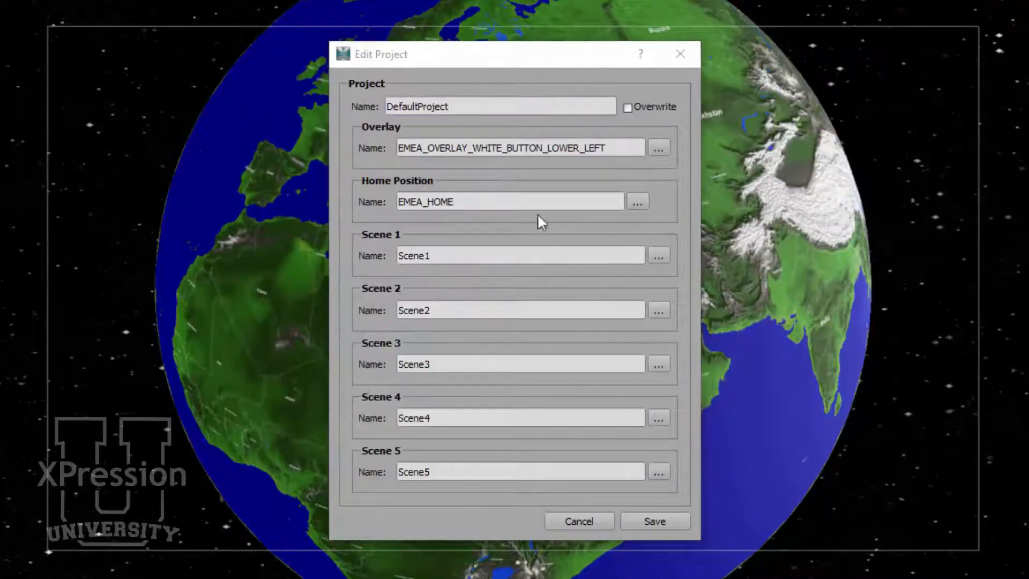
click(657, 256)
click(456, 186)
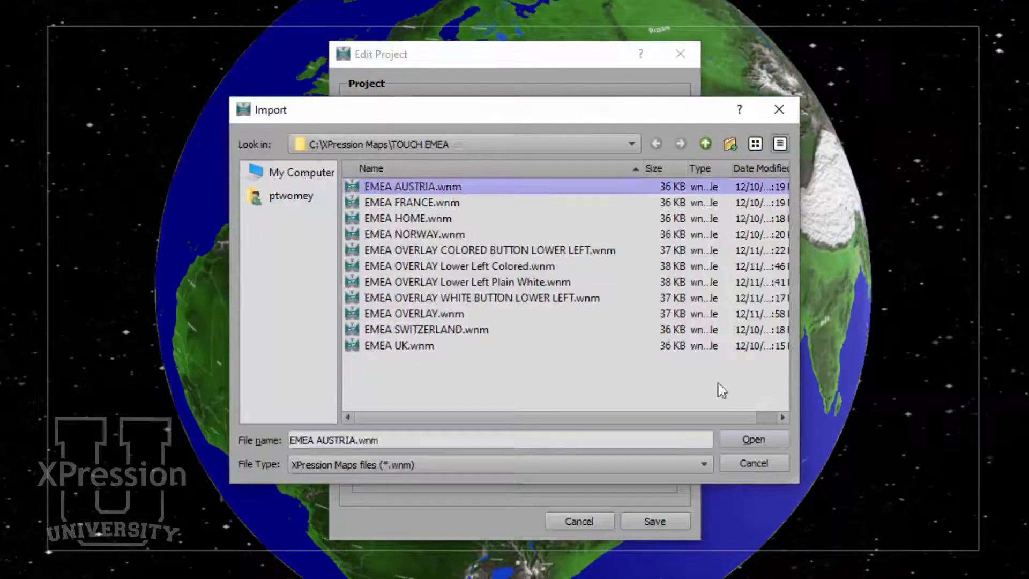
click(770, 439)
- Assign EMEA FRANCE.wnm as the project's scene 2 and EMEA NORWAY.wnm as scene 3
click(654, 312)
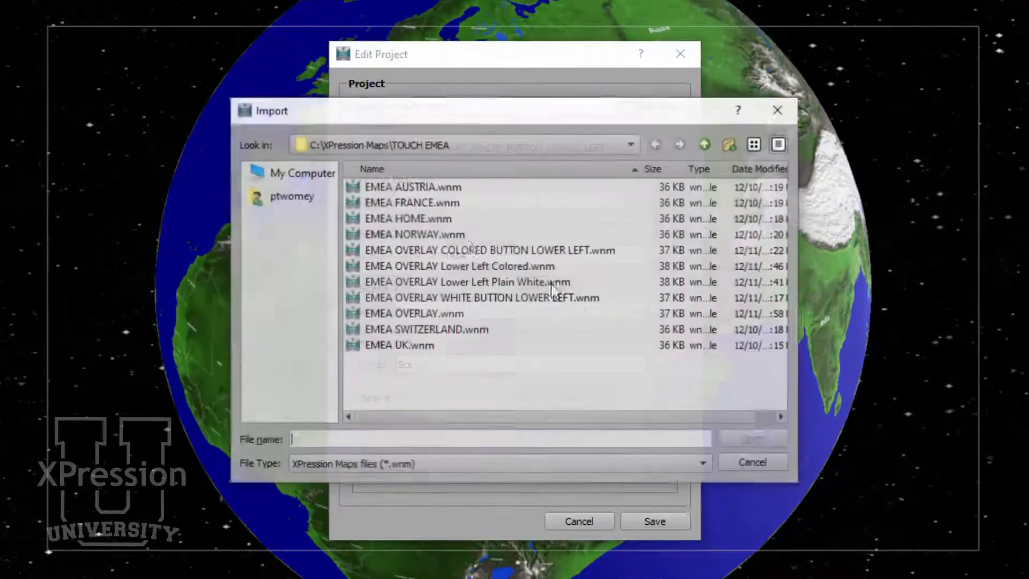
click(427, 204)
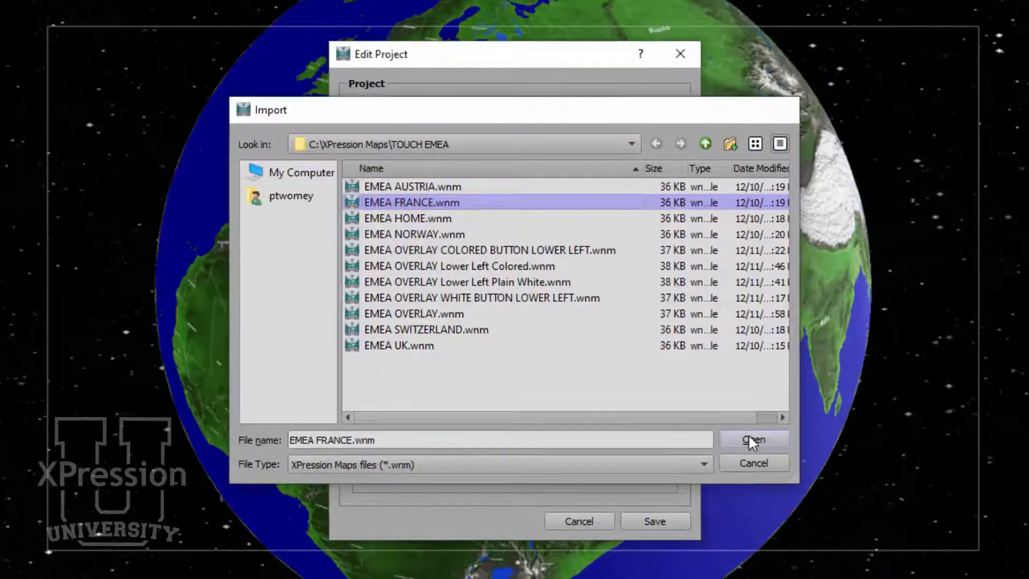
click(751, 439)
click(659, 365)
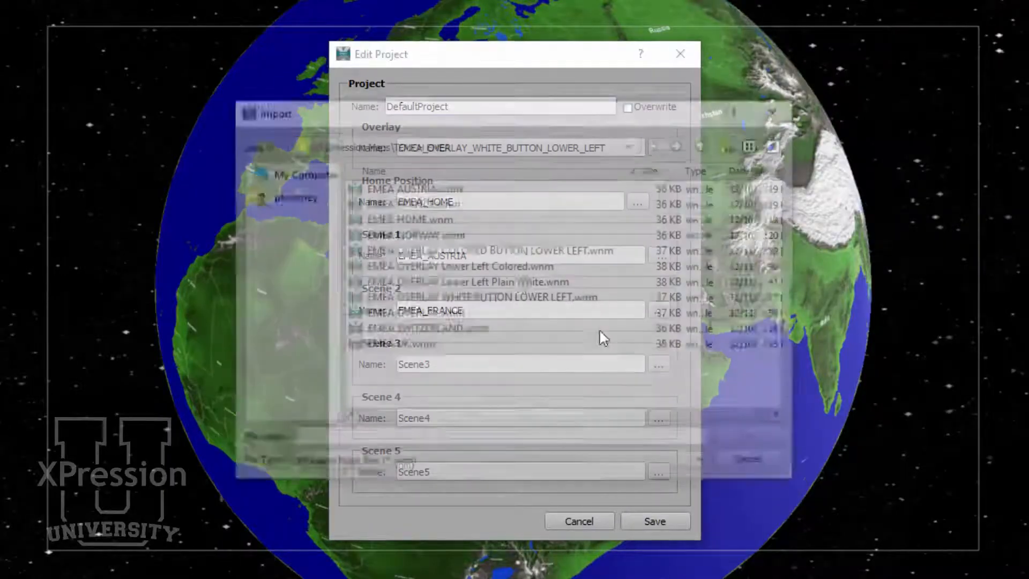
click(461, 234)
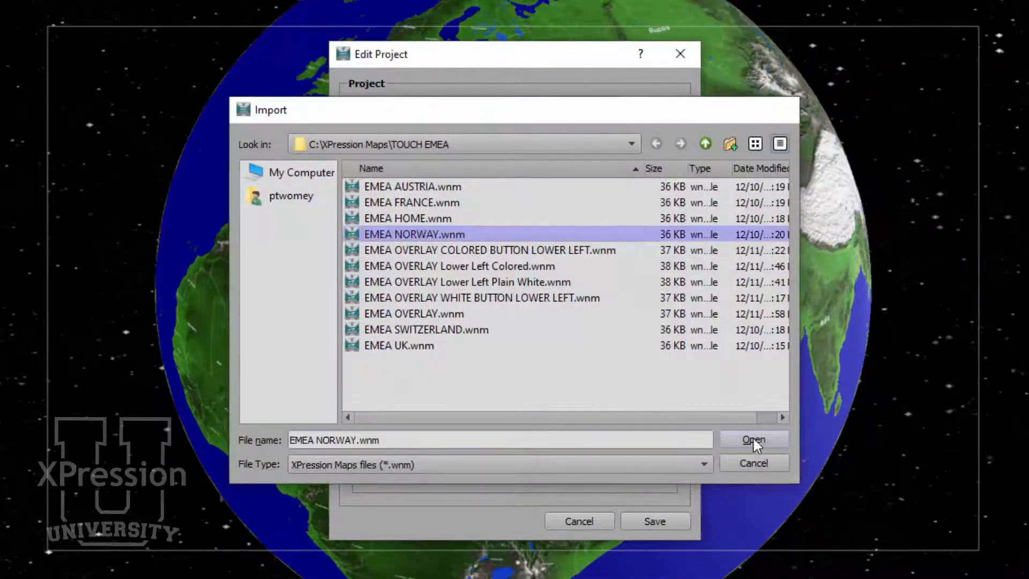
click(752, 438)
- Assign EMEA SWITZERLAND.wnm as the project's scene 4 and EMEA UK.wnm as scene 5
click(659, 418)
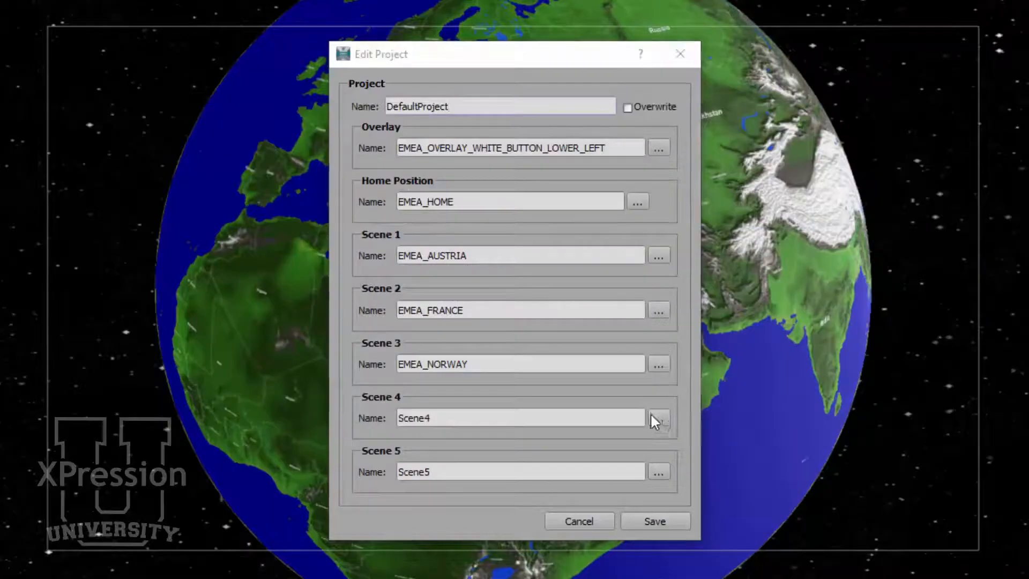
click(455, 329)
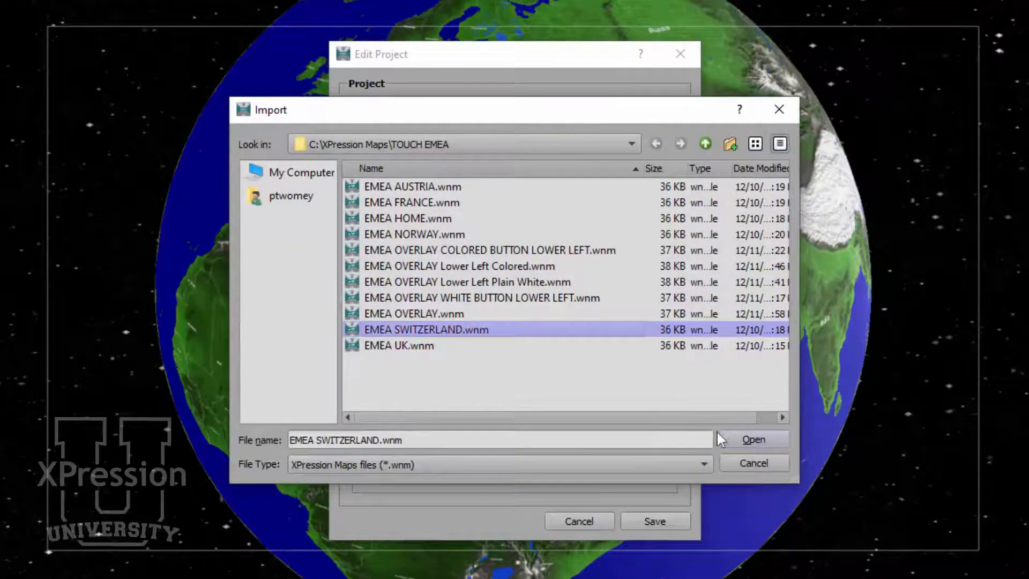
click(744, 438)
click(658, 471)
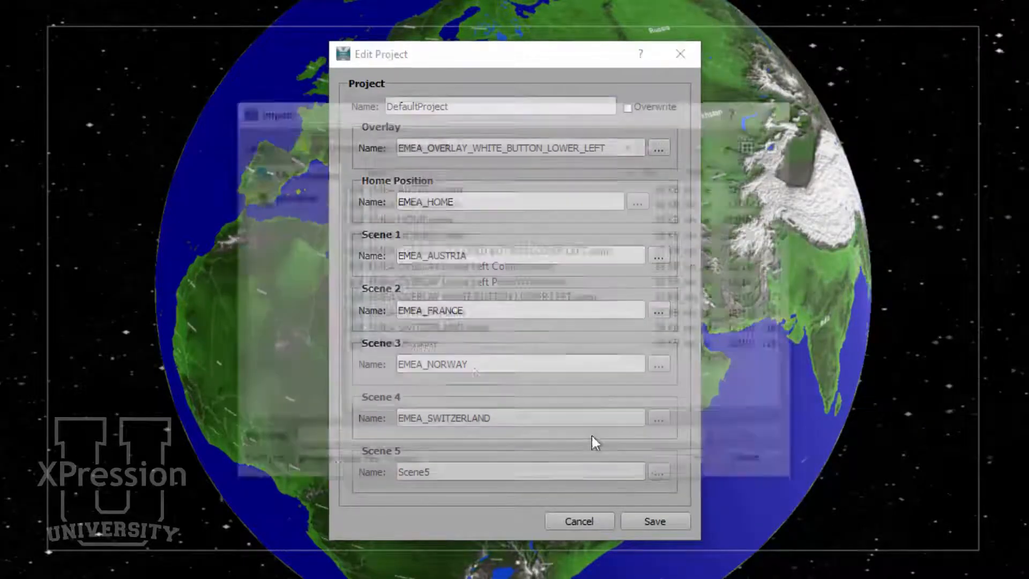
click(428, 346)
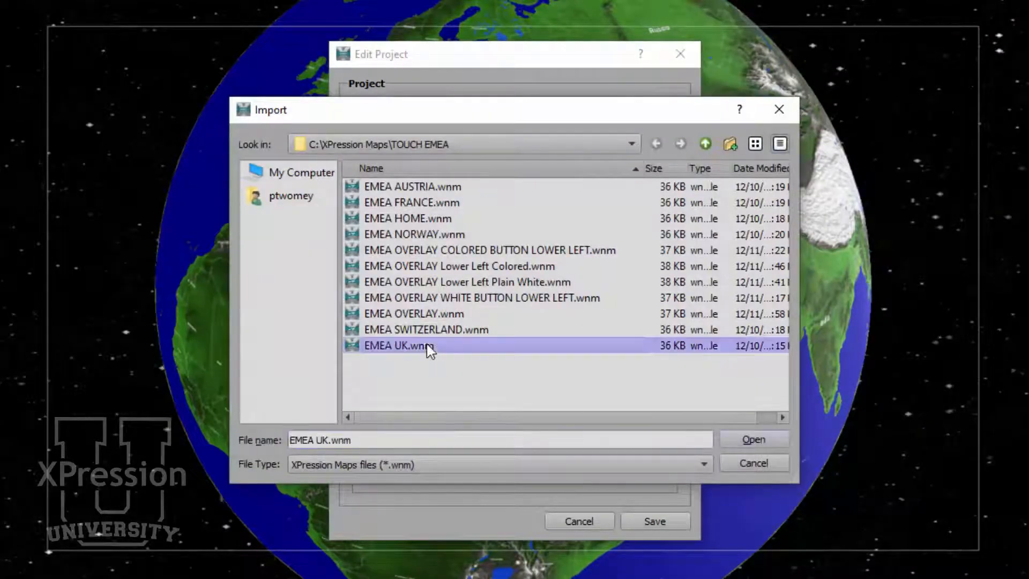
click(739, 440)
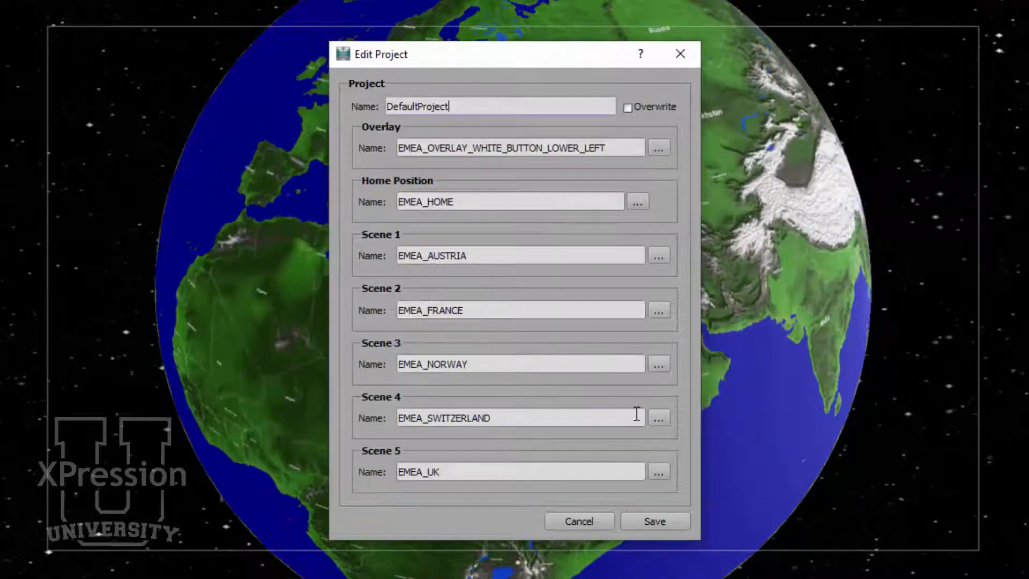
- Rename the project from its default name to EMEA07 and save it
drag(482, 102, 309, 105)
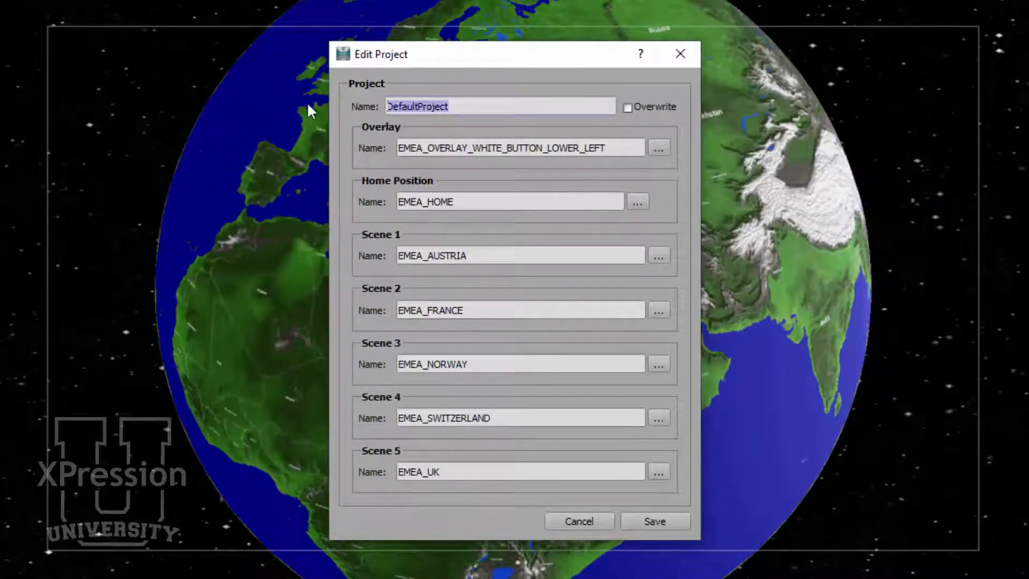
text(EMEA)
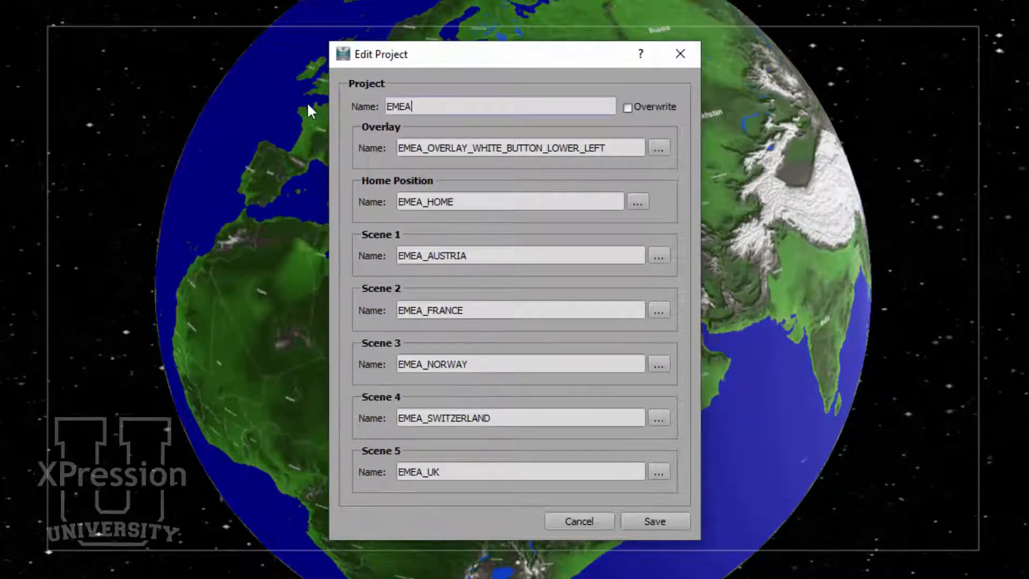
text(07)
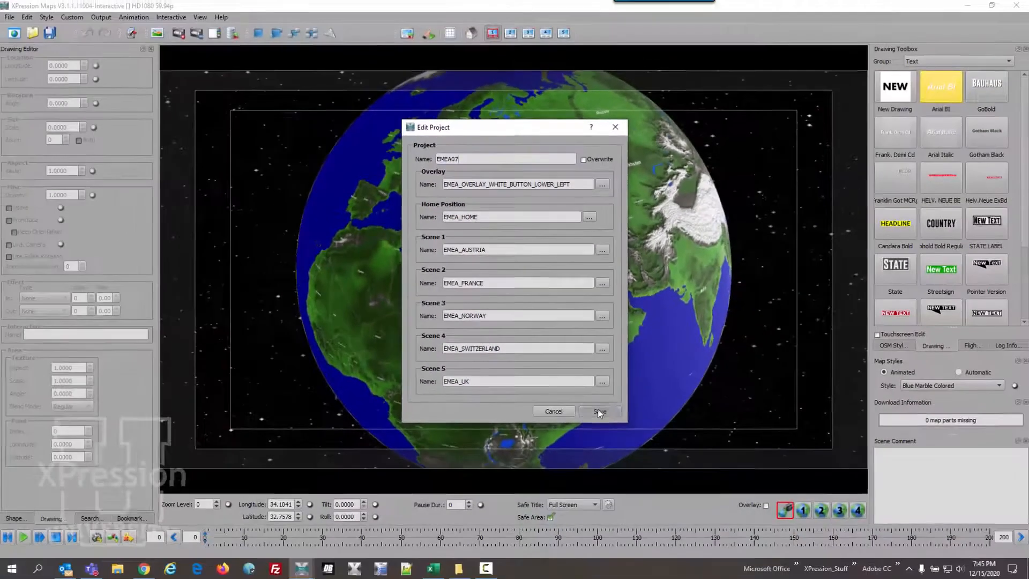
click(599, 411)
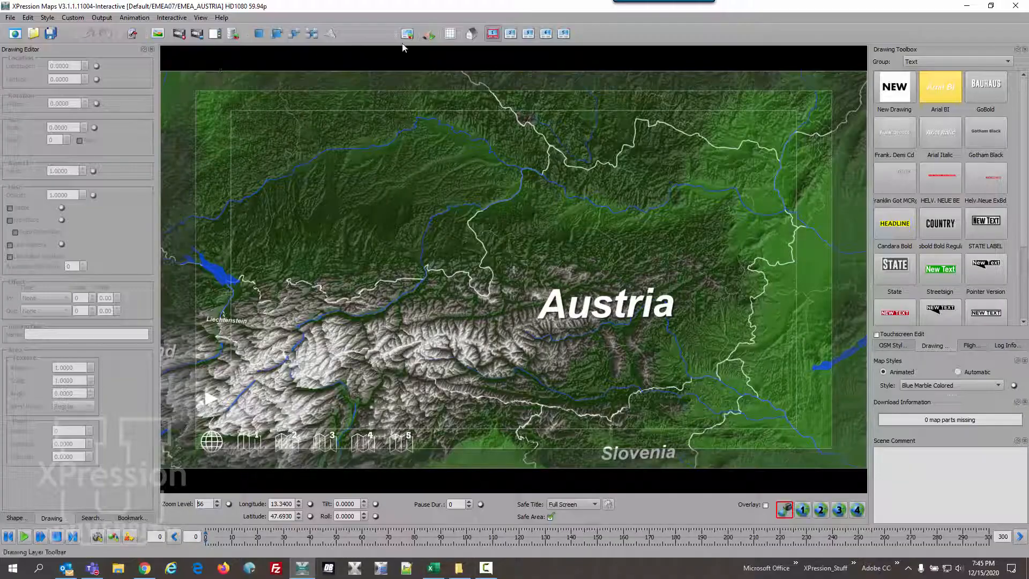
- Review the overlay, home position and scene assignments of project EMEA07, leaving its edit dialog without saving
click(177, 19)
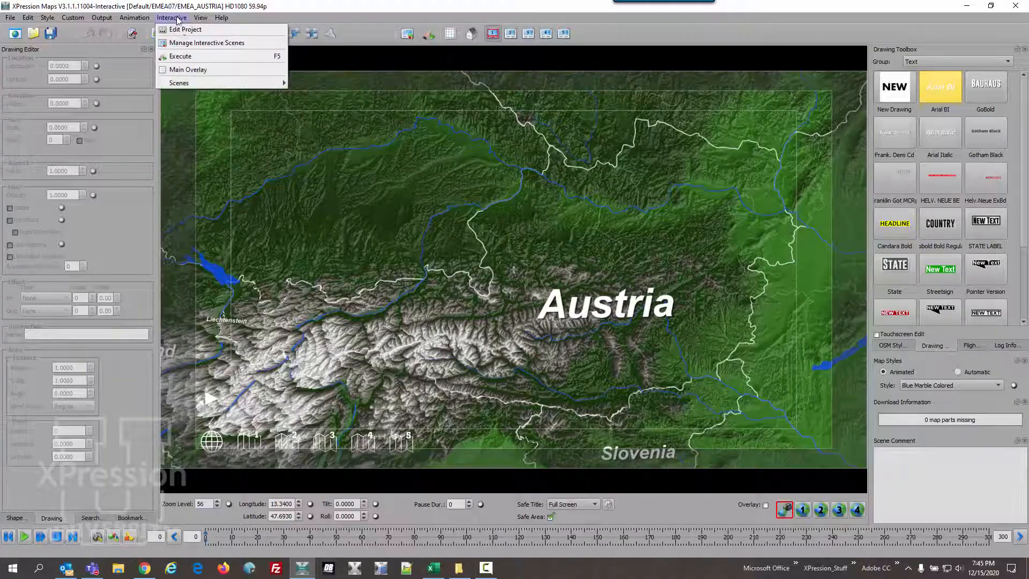
click(184, 31)
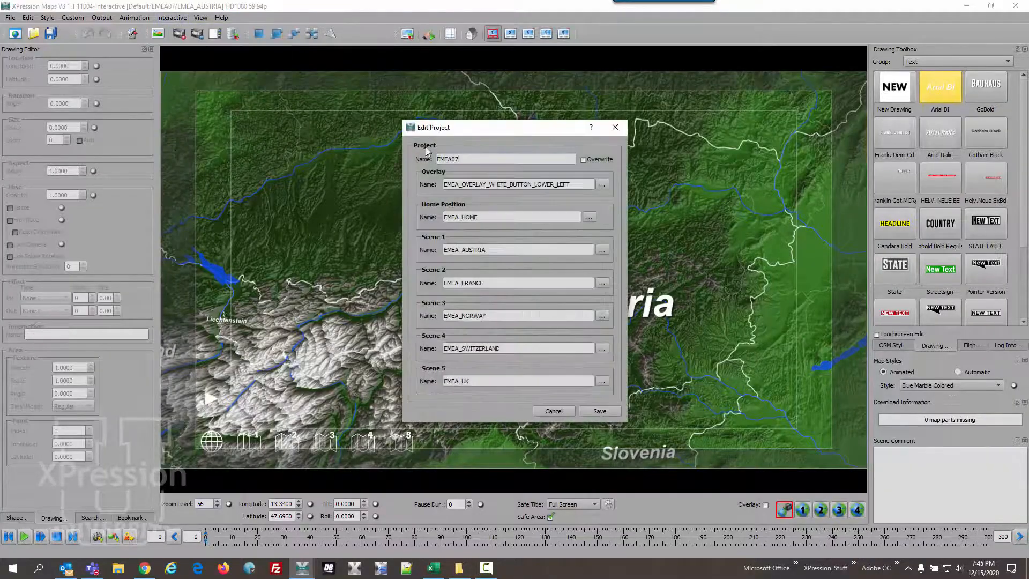
click(555, 411)
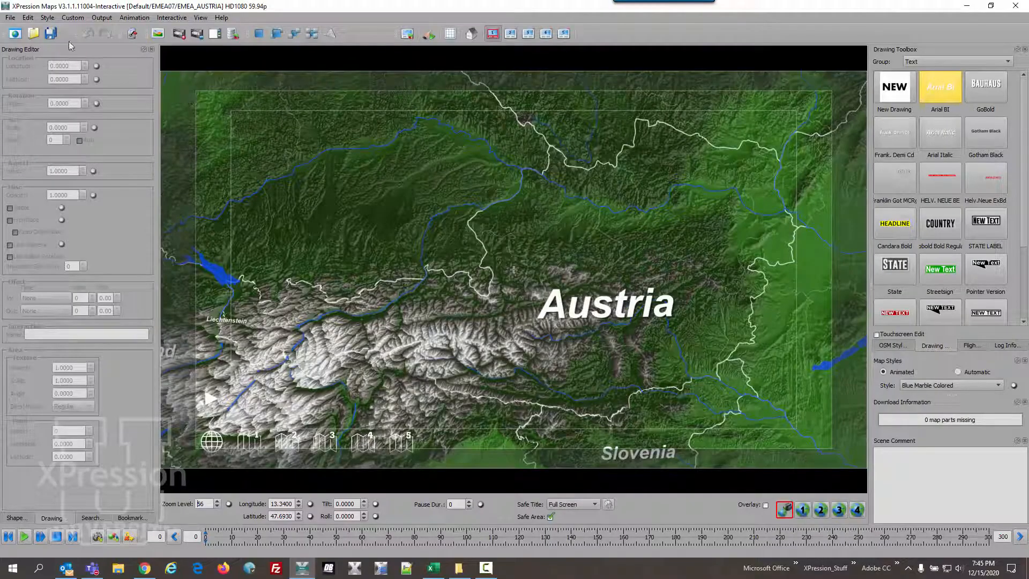
- Load the saved project EMEA006 from the Default project group
click(10, 18)
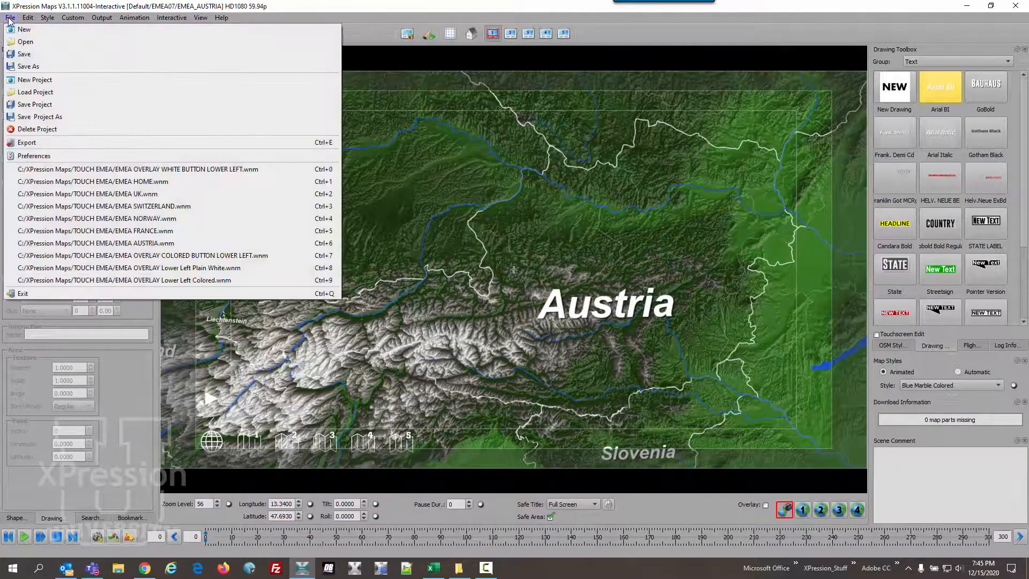
click(32, 101)
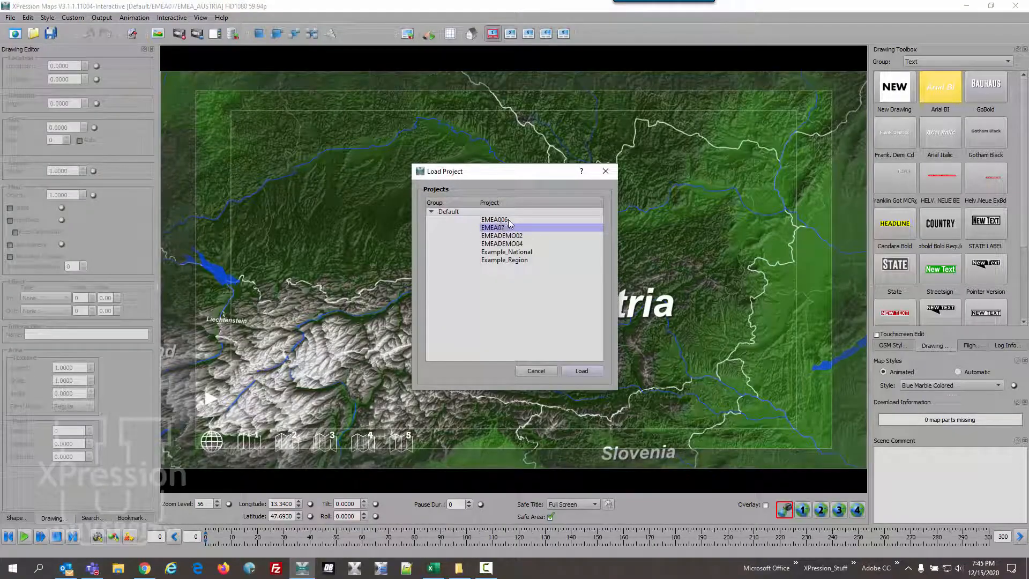
click(509, 220)
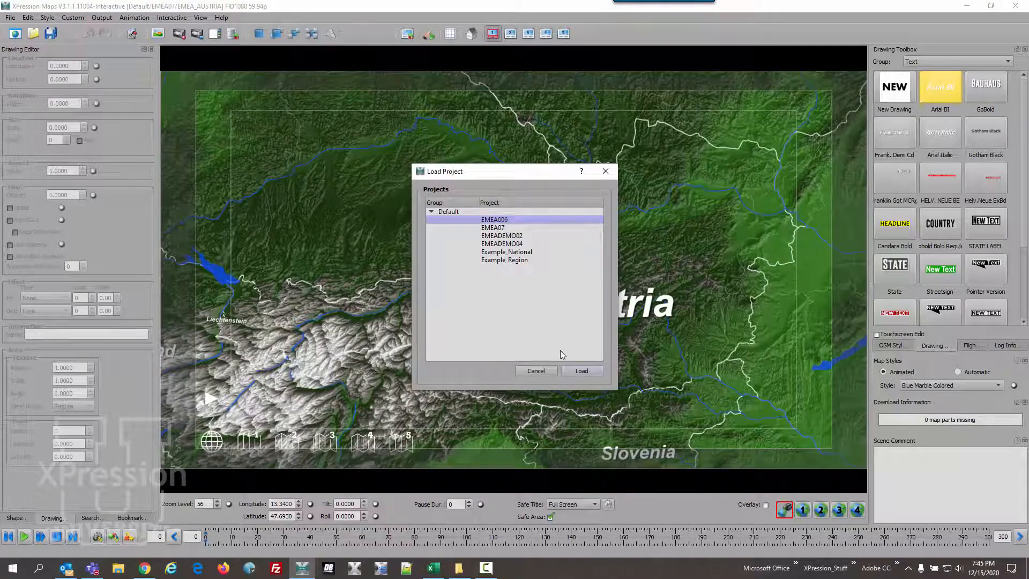
click(574, 369)
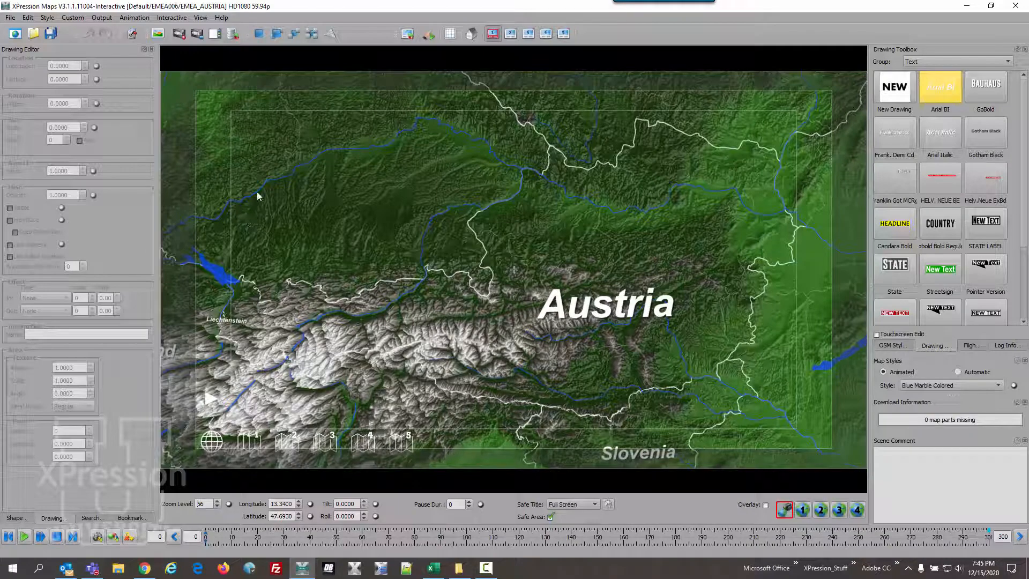
- Review the overlay, home position and scene assignments of project EMEA006, leaving its edit dialog without saving
click(179, 20)
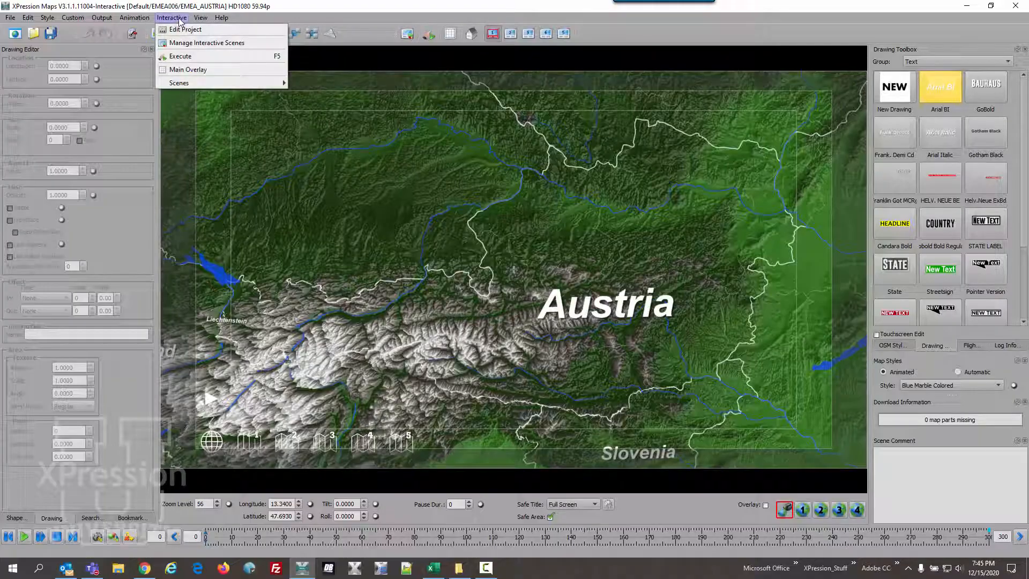
click(183, 31)
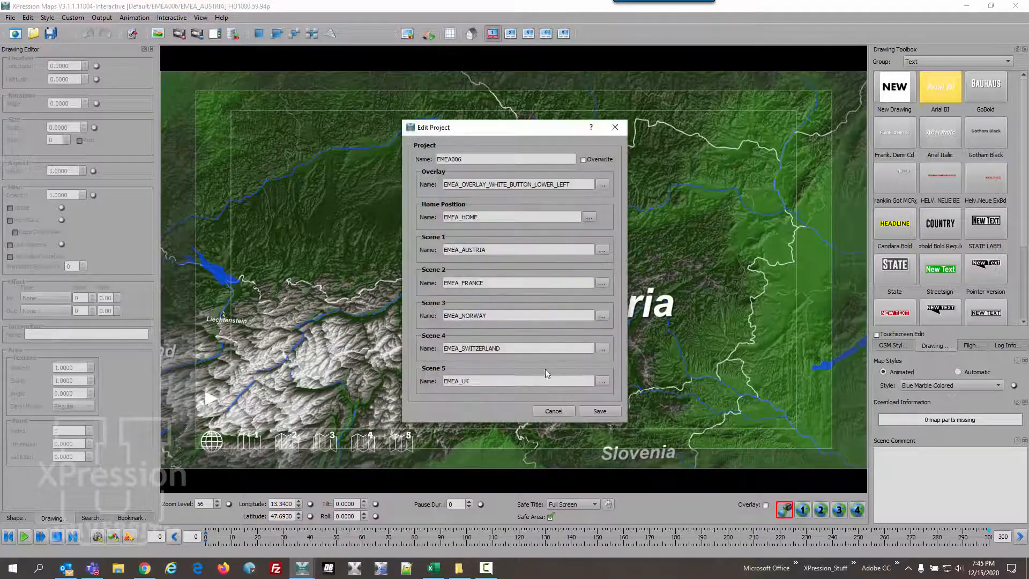
click(554, 411)
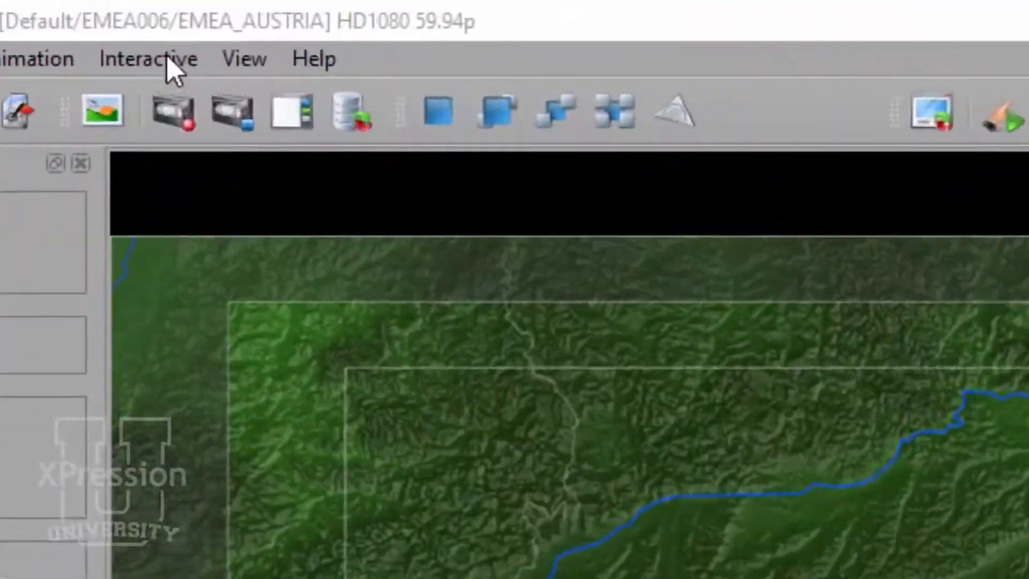
- Create a new folder named EMEA in the interactive scenes manager
click(170, 56)
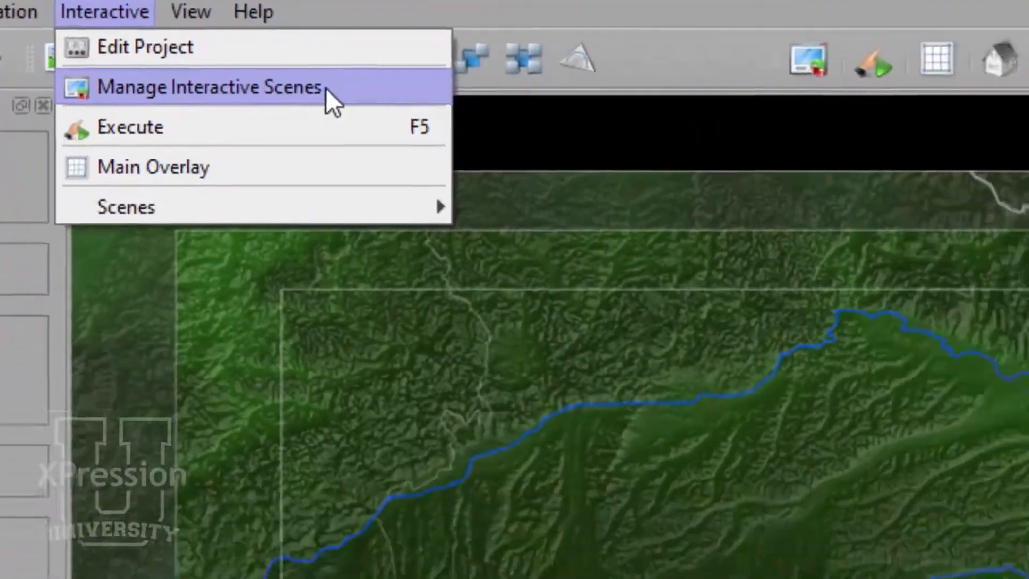
click(399, 157)
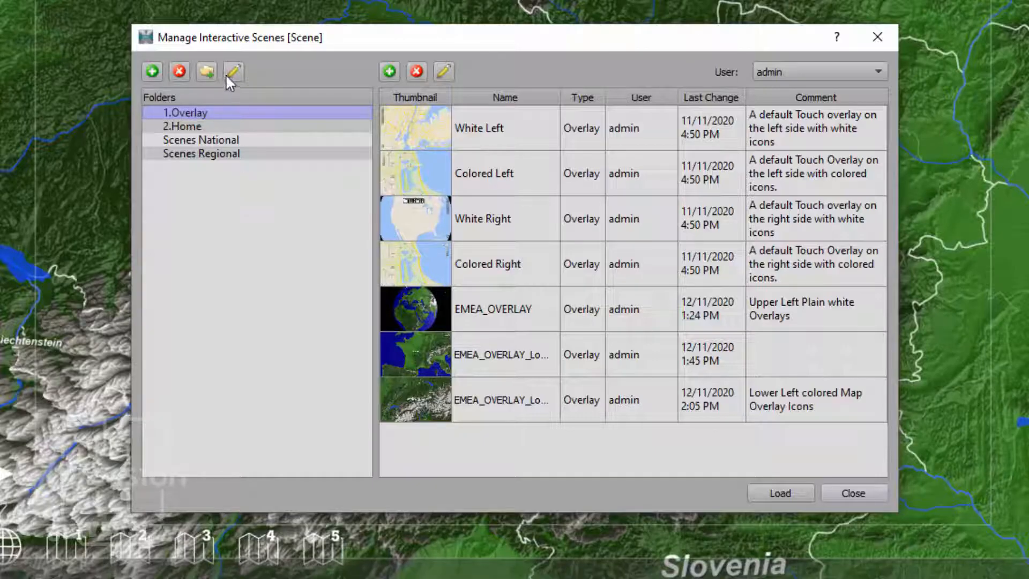
click(152, 74)
text(EMEA)
key(Return)
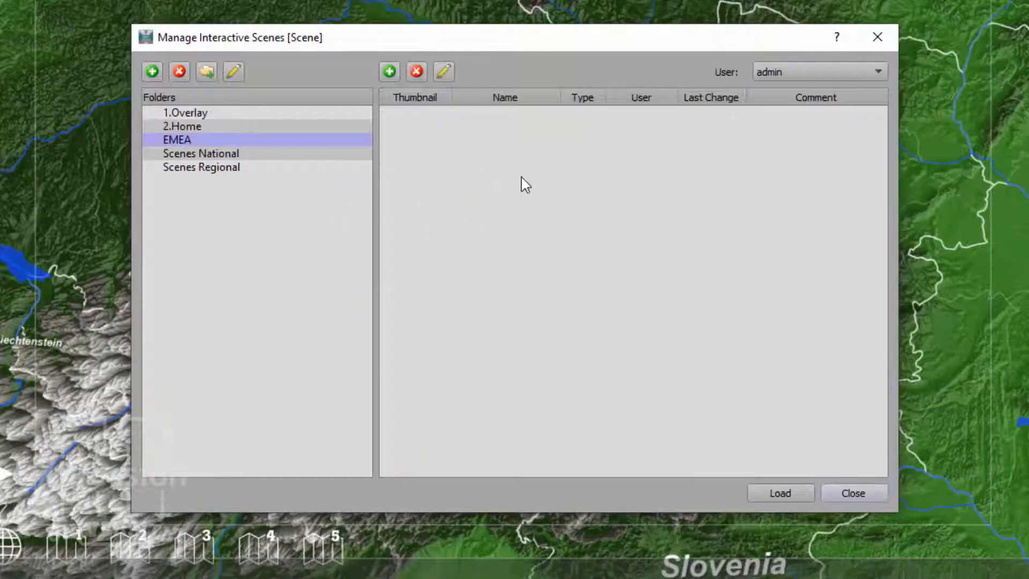
- Add the current Austria map to the EMEA folder as scene EMEA_AUSTRIA for user admin, and leave the manager
click(822, 71)
click(769, 72)
click(389, 71)
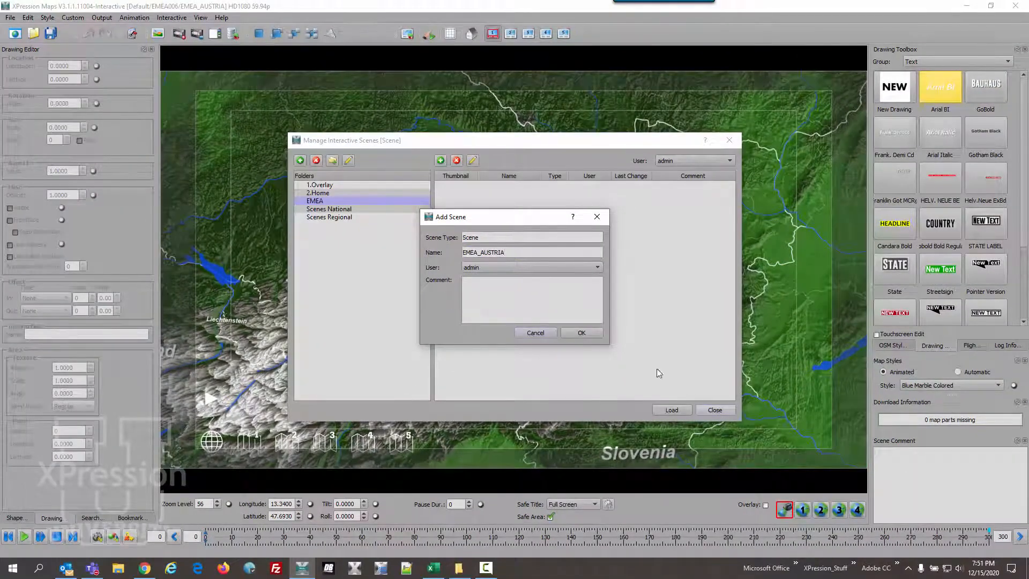
click(581, 334)
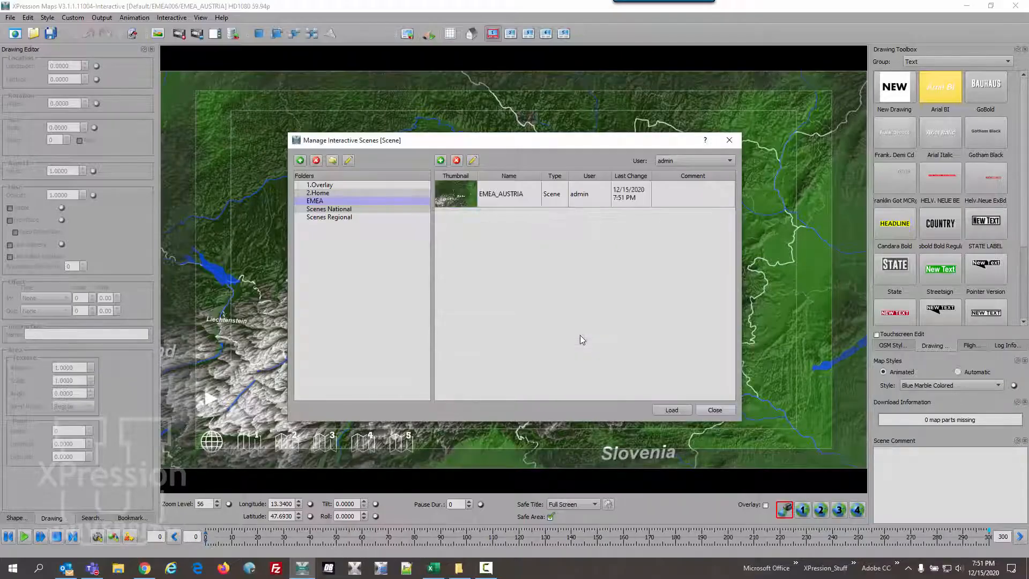
click(712, 410)
- Open EMEA SWITZERLAND.wnm and enter the scene comment "this is Switzerland for EMEA Touch"
click(10, 17)
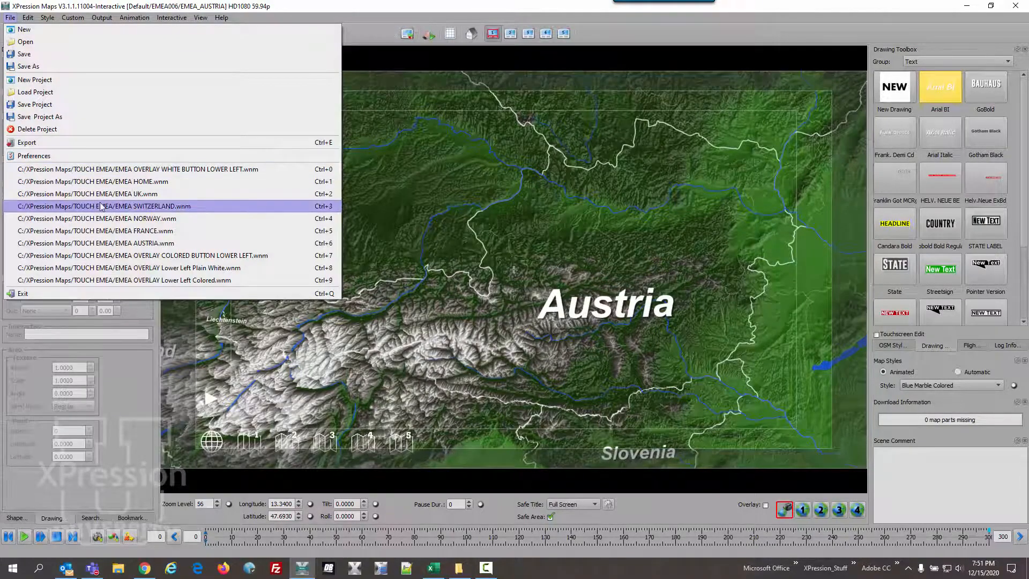
click(102, 206)
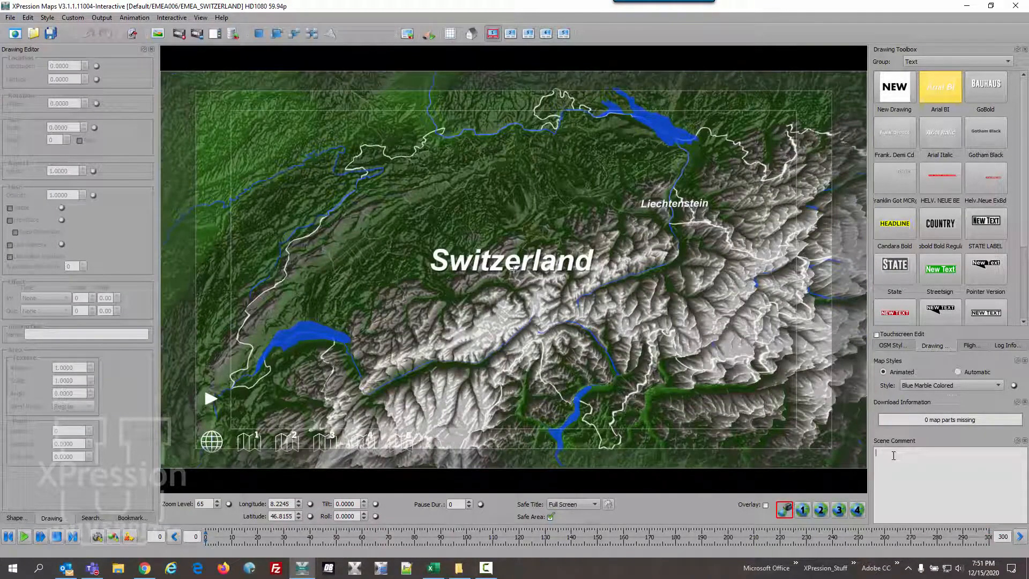
text(this is Switzerland for EMEA Touch)
- Add the Switzerland map with its comment to the EMEA folder as scene EMEA_SWITZERLAND, and leave the manager
click(180, 19)
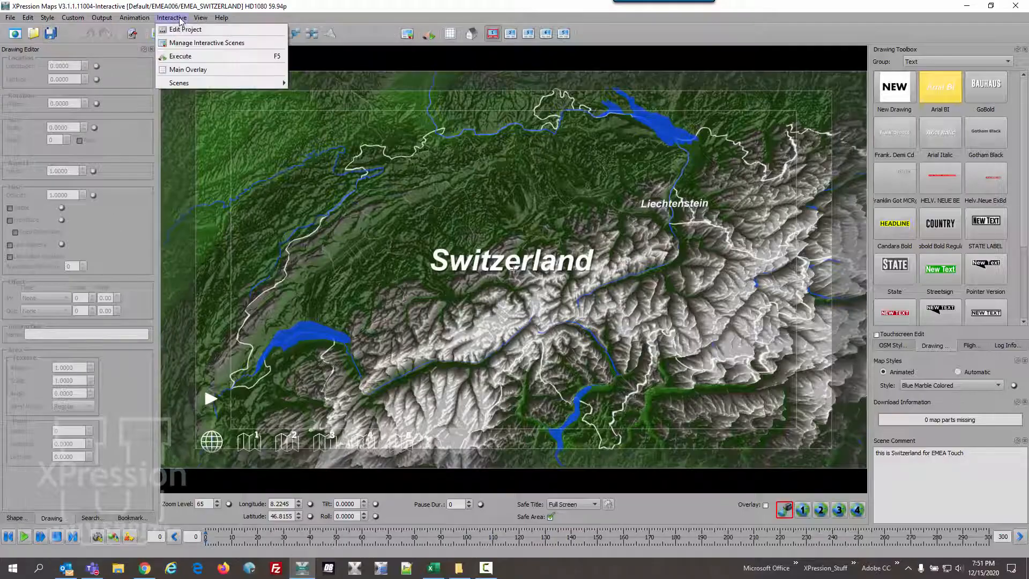
click(193, 44)
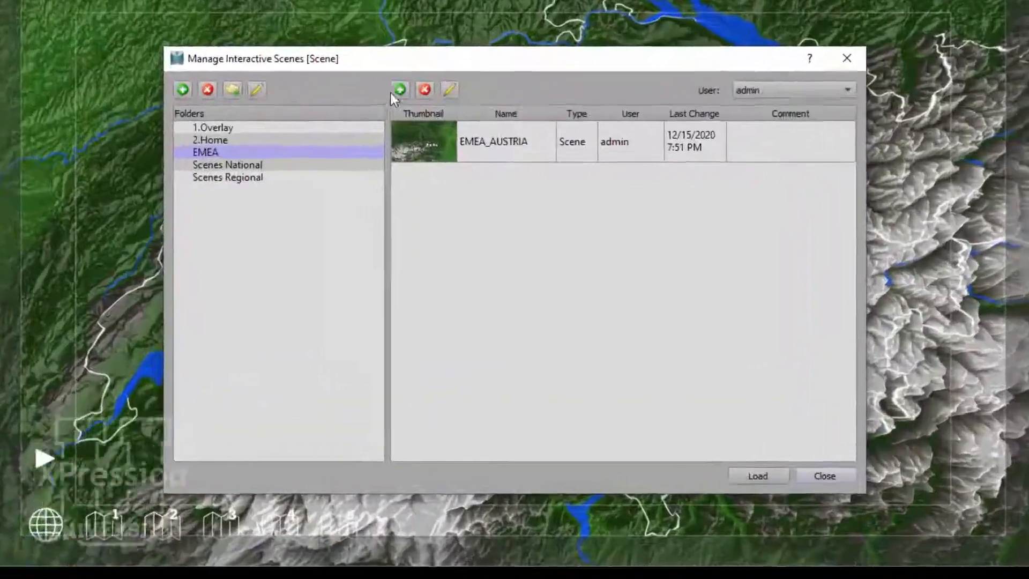
click(389, 72)
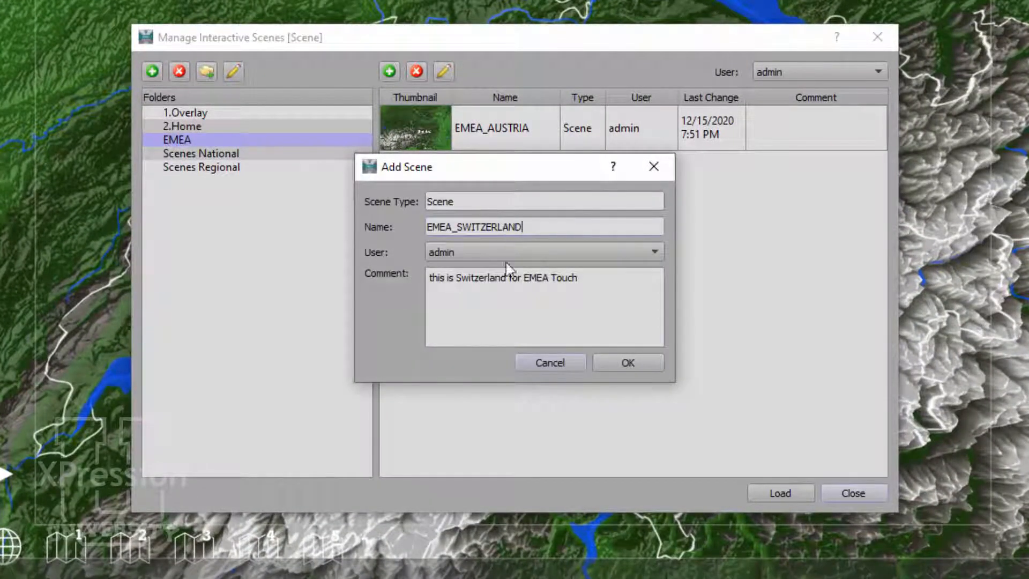
click(613, 363)
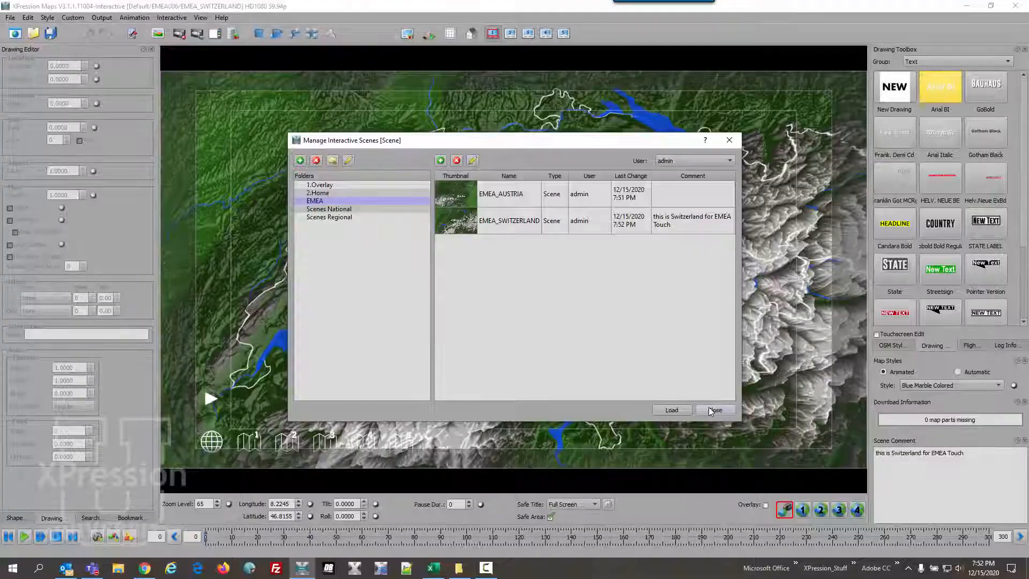
click(853, 493)
- Open the map file EMEA FRANCE.wnm from the TOUCH EMEA folder
click(10, 17)
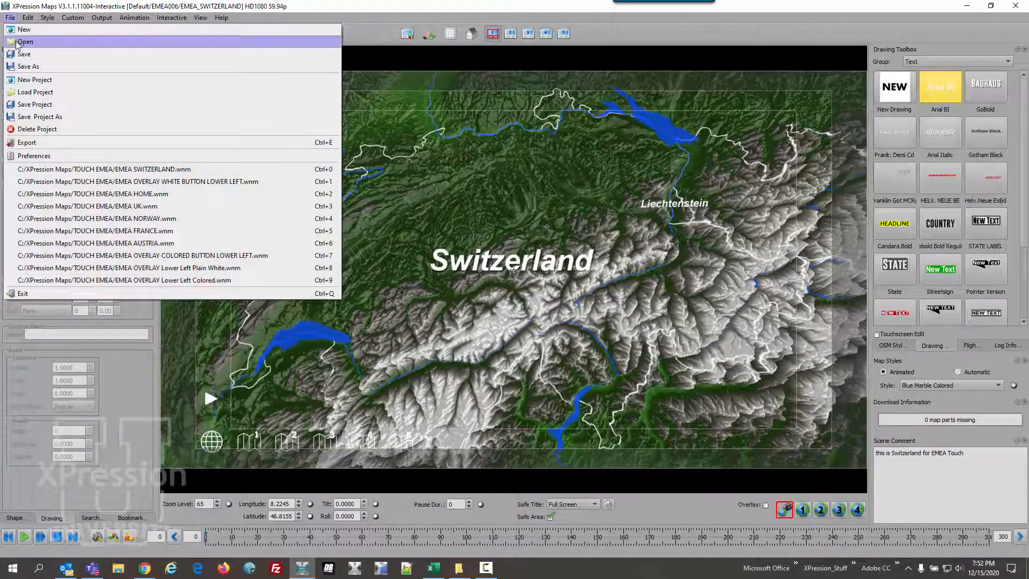
click(17, 43)
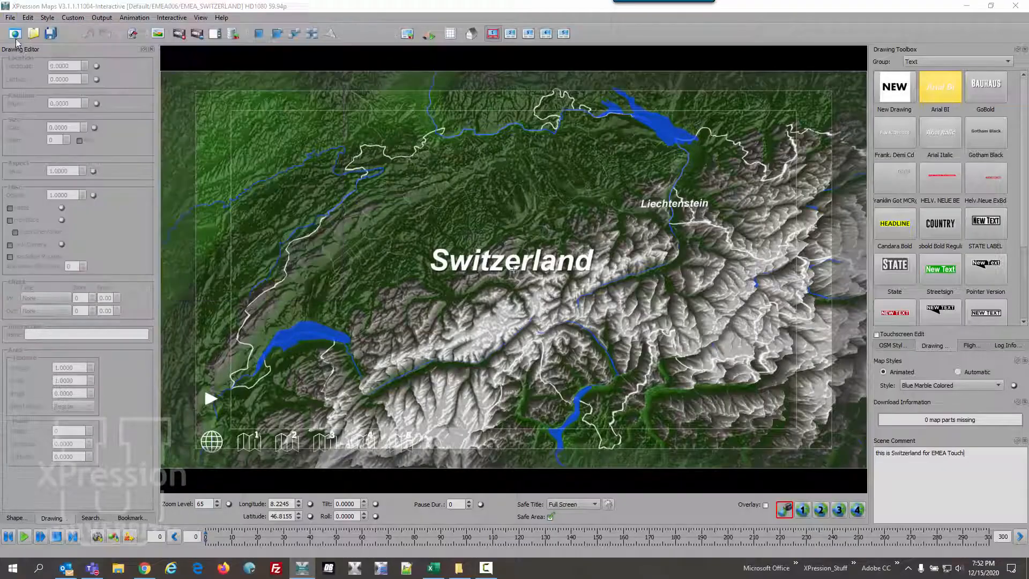
double_click(438, 224)
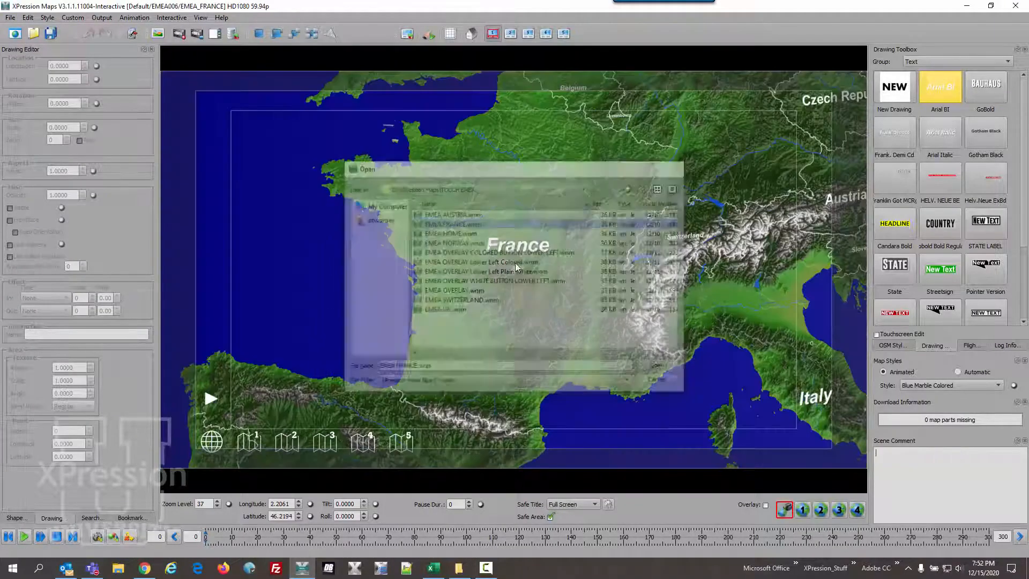
- Add the France map to the EMEA folder of interactive scenes as EMEA_FRANCE, and leave the manager
click(172, 18)
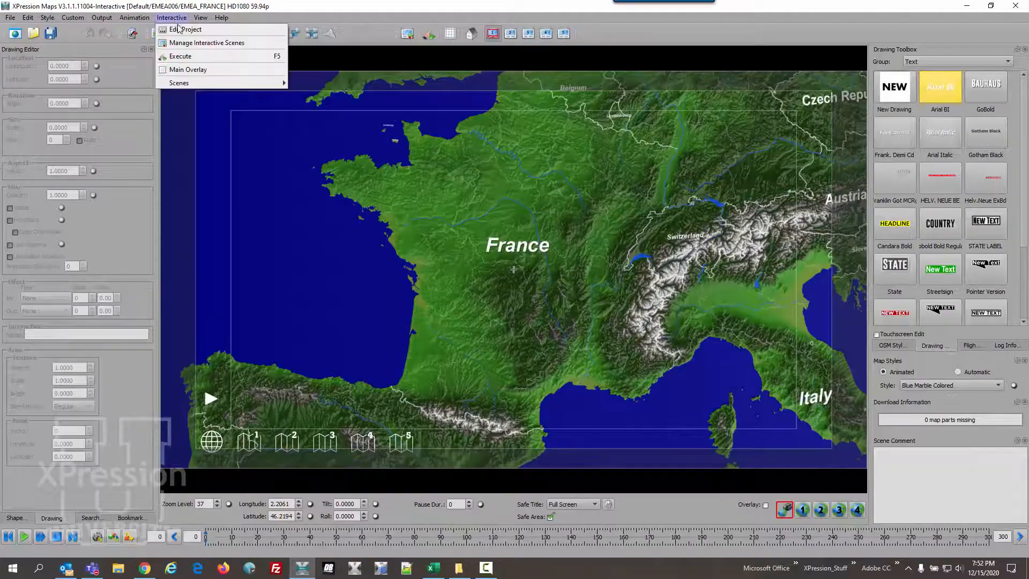
click(194, 46)
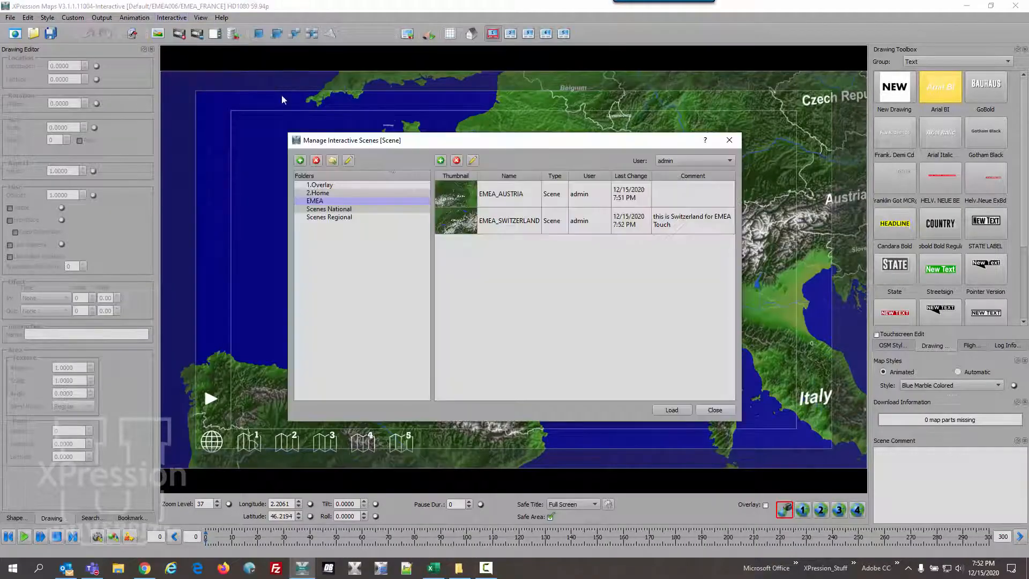
click(441, 160)
click(568, 334)
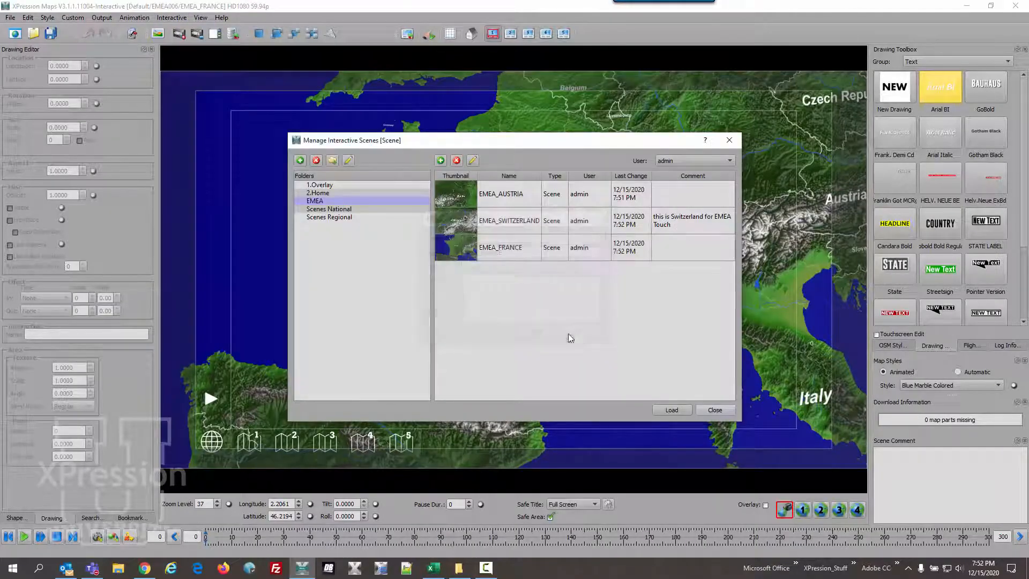
click(680, 410)
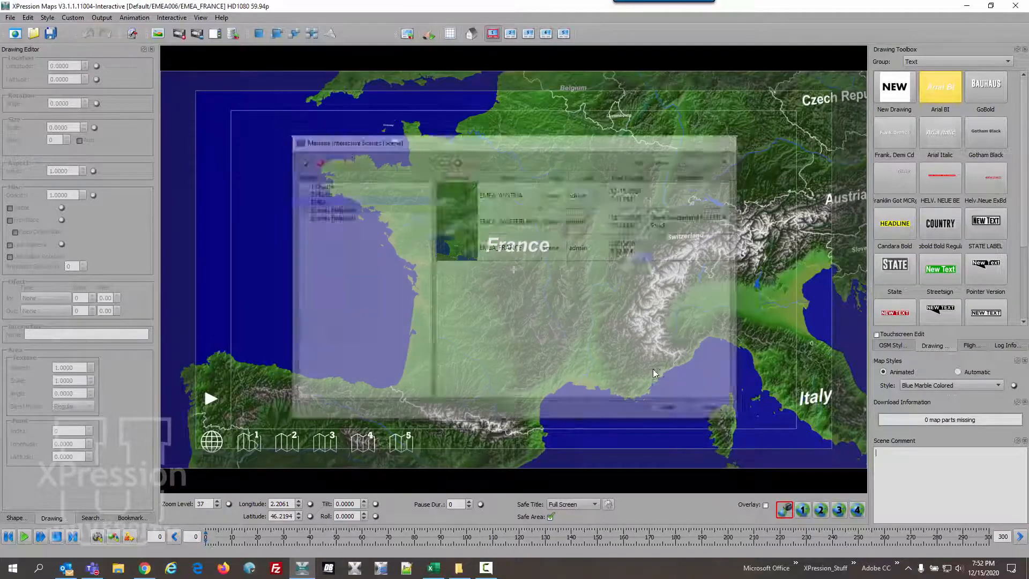
- Open the map file EMEA NORWAY.wnm from the TOUCH EMEA folder
click(10, 17)
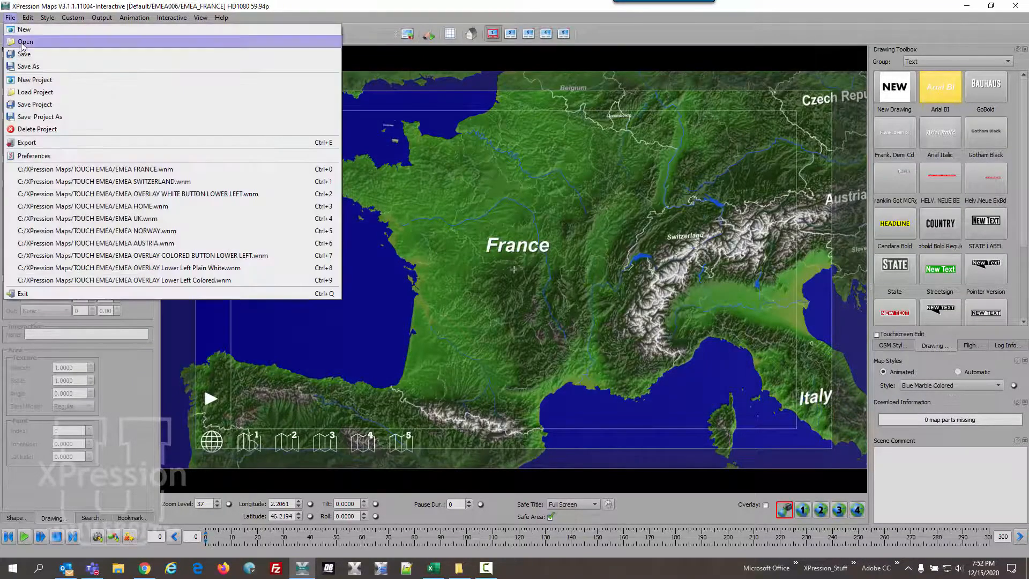
click(20, 38)
click(448, 243)
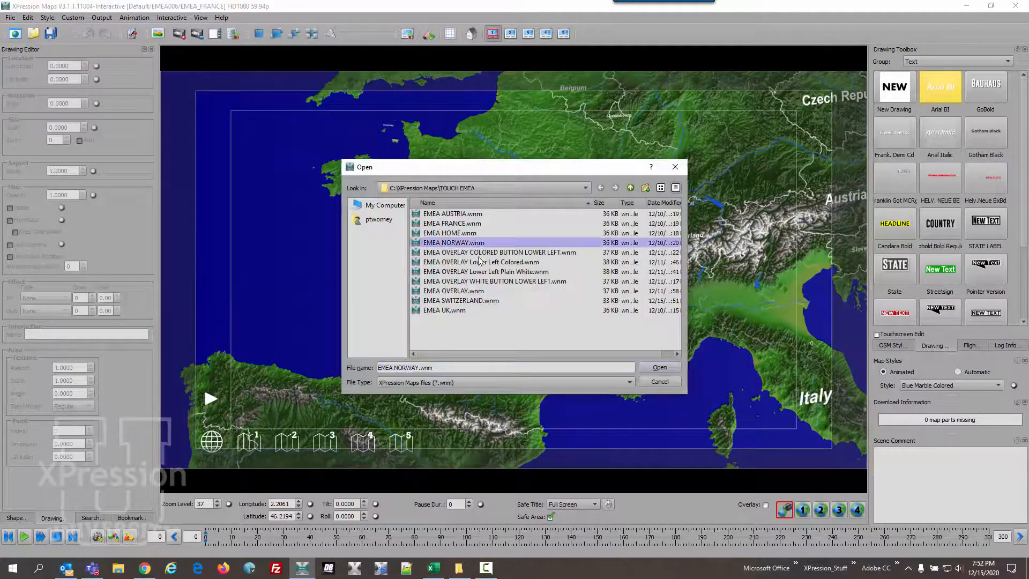
click(654, 367)
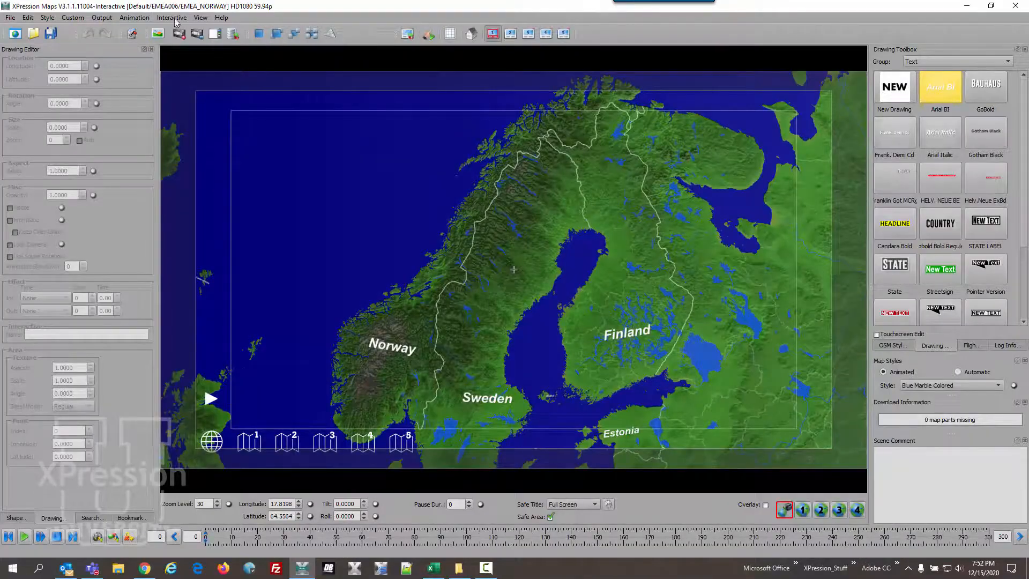
- Add the Norway map to the EMEA folder of interactive scenes as EMEA_NORWAY, and leave the manager
click(171, 18)
click(189, 43)
click(440, 160)
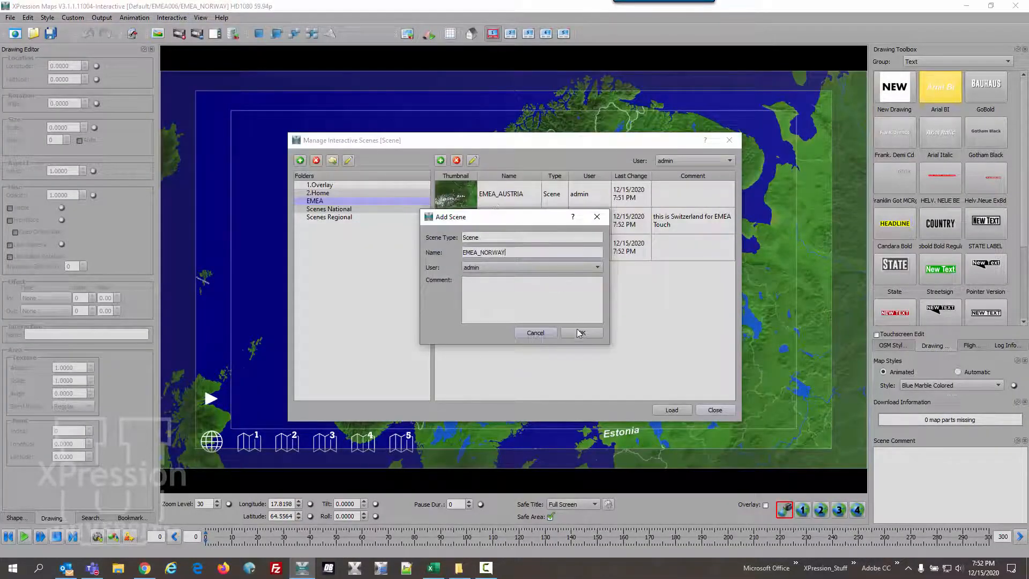
click(567, 331)
click(713, 410)
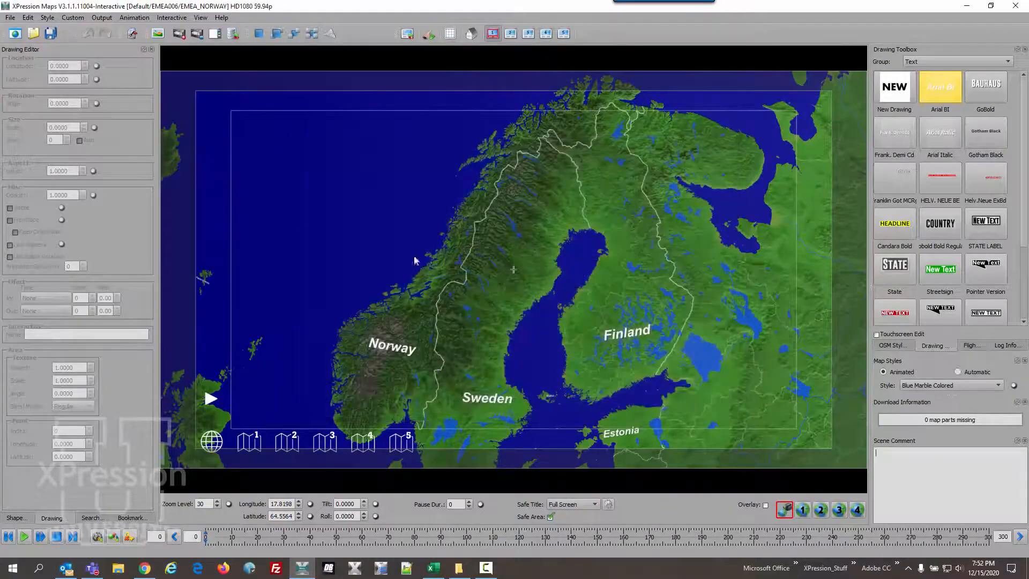
- Open the map file EMEA UK.wnm from the TOUCH EMEA folder
click(11, 18)
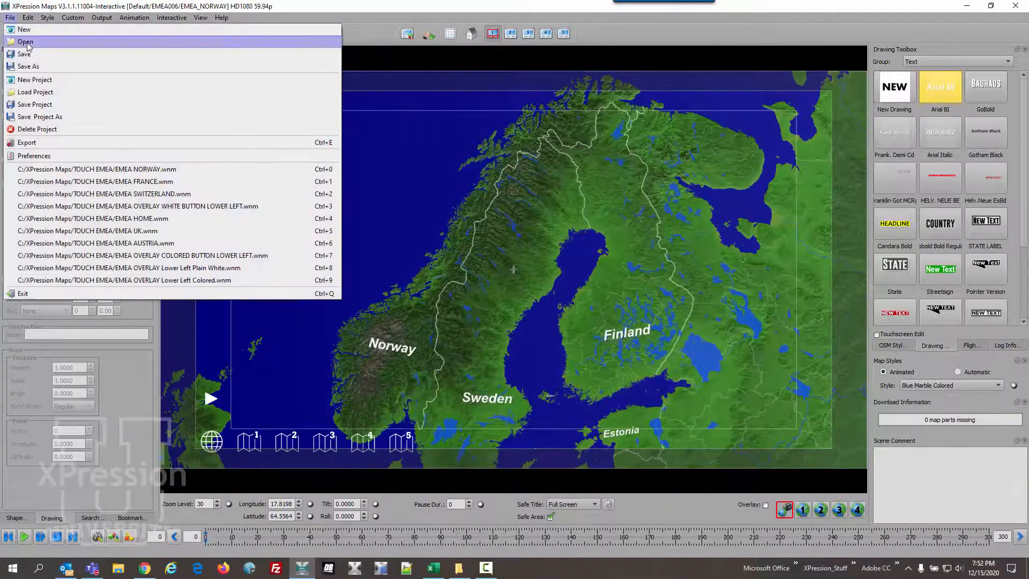
click(24, 42)
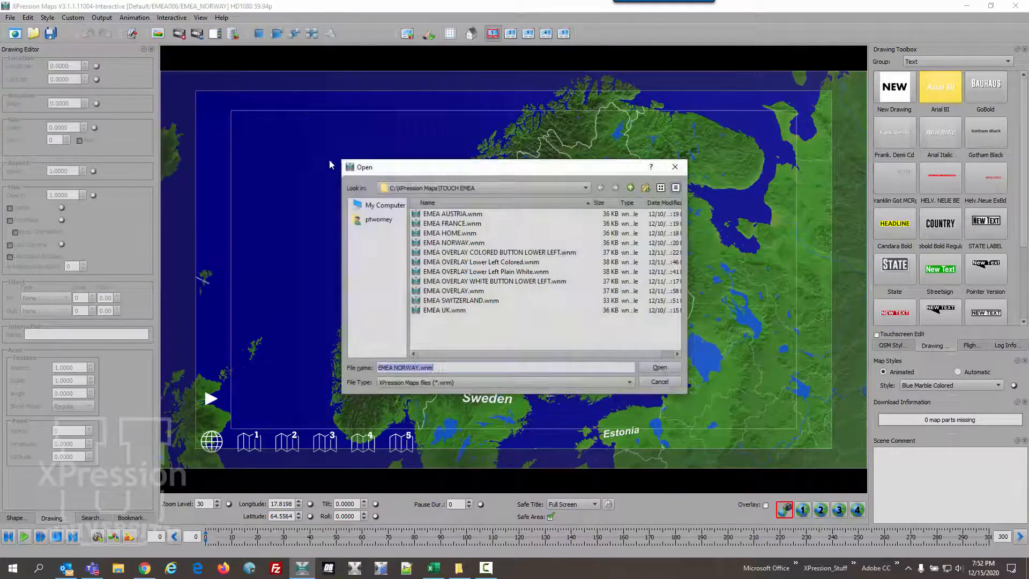
double_click(445, 310)
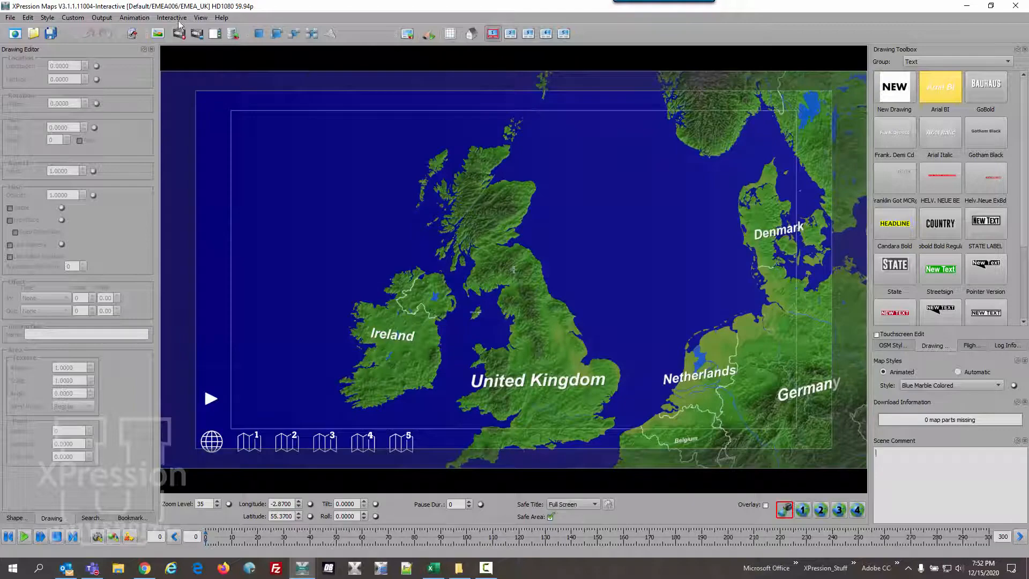
- Add the United Kingdom map to the EMEA folder of interactive scenes as EMEA_UK, and leave the manager
click(172, 18)
click(183, 42)
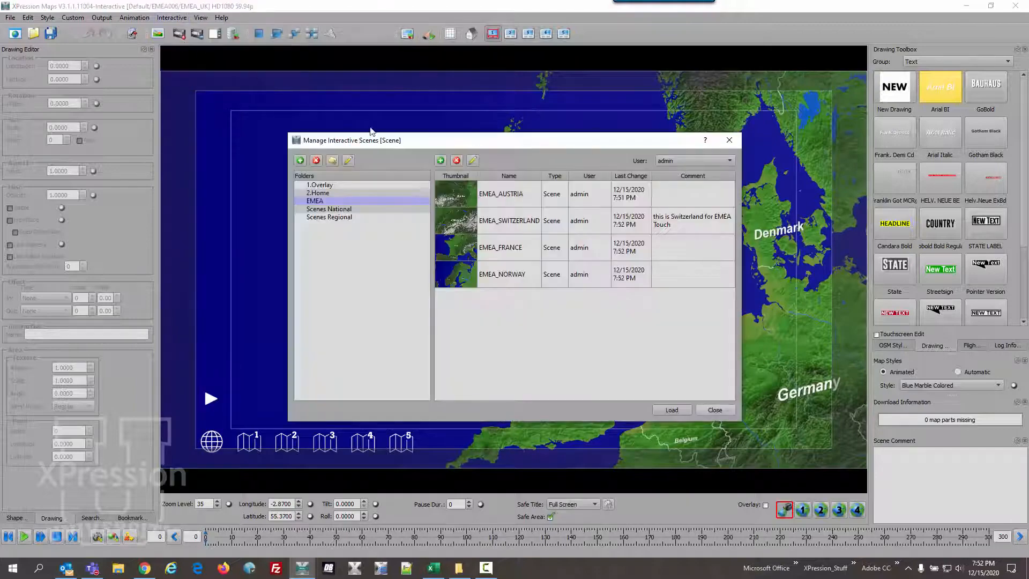
click(441, 160)
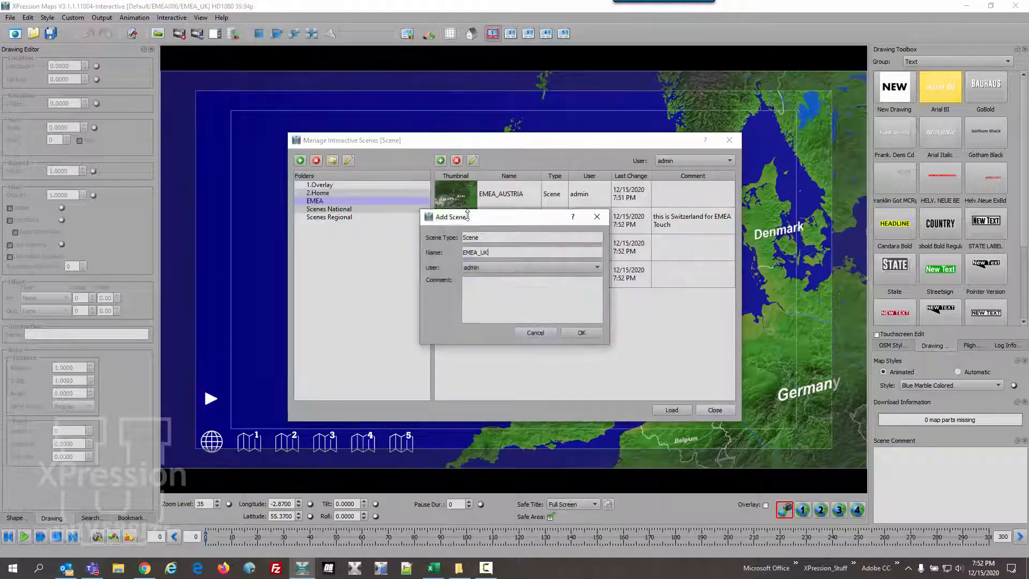
click(580, 333)
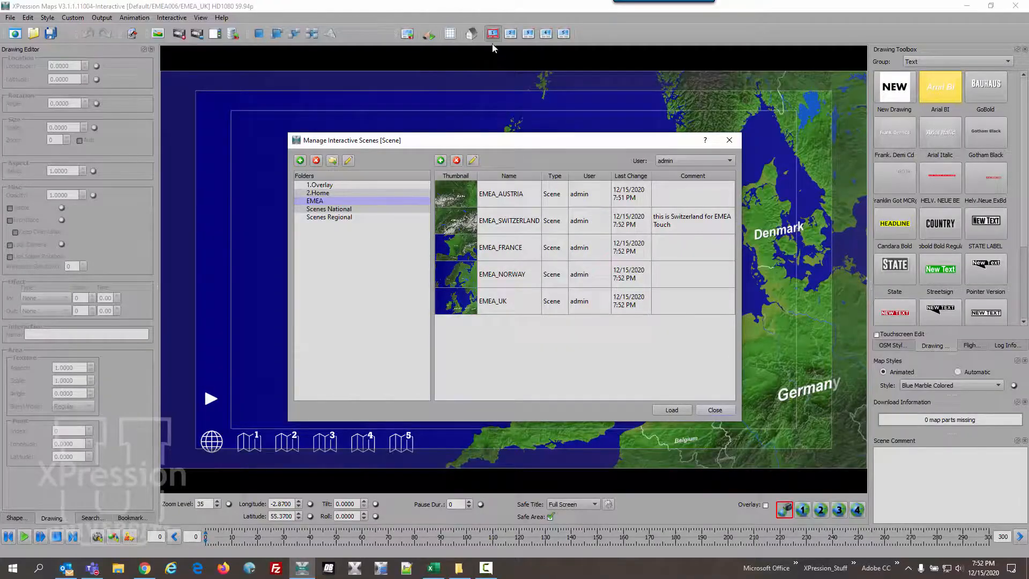
click(714, 410)
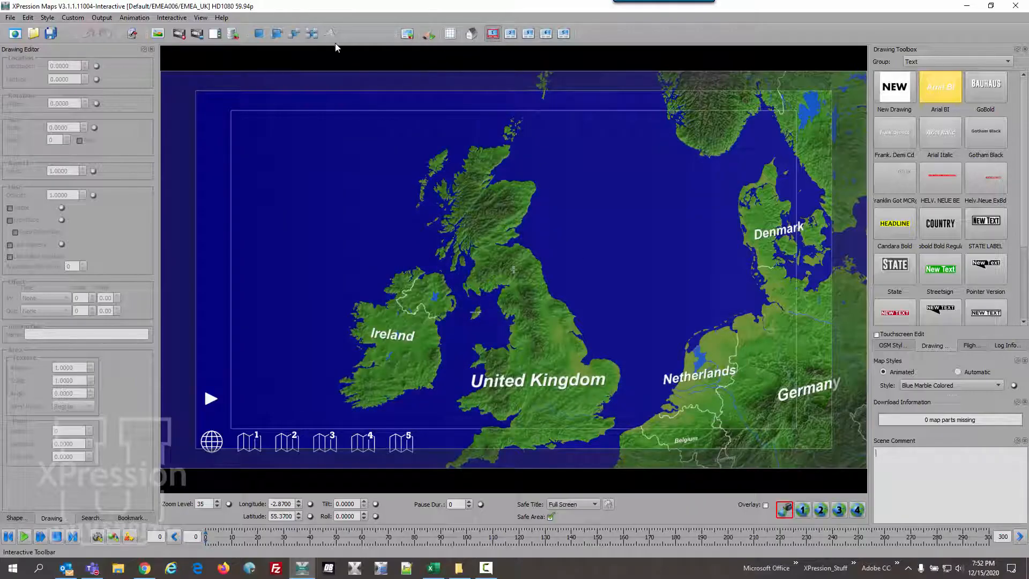
- Load the EMEA_AUSTRIA scene from the EMEA folder into scene 1 of the project
click(176, 18)
click(189, 43)
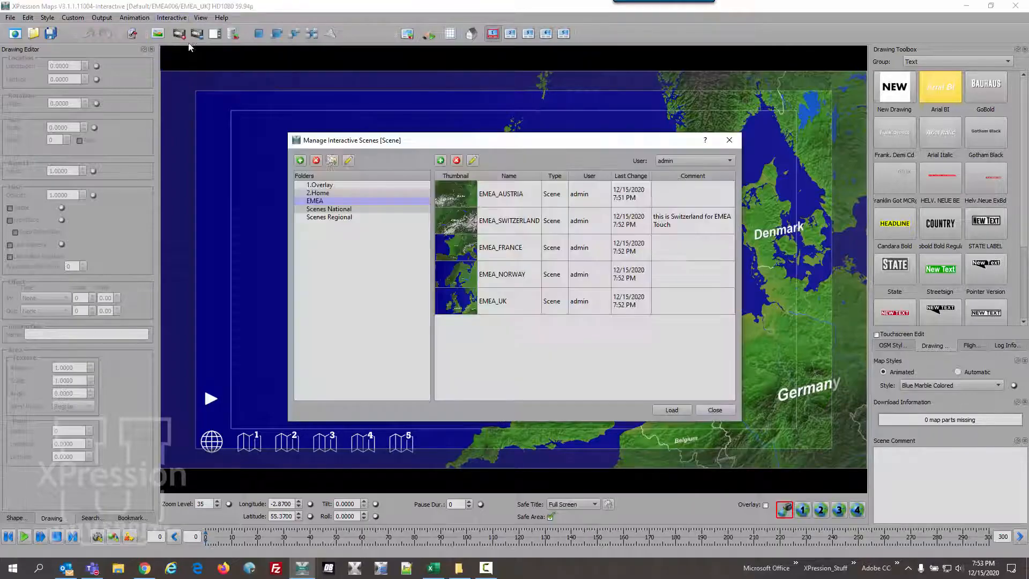
double_click(471, 197)
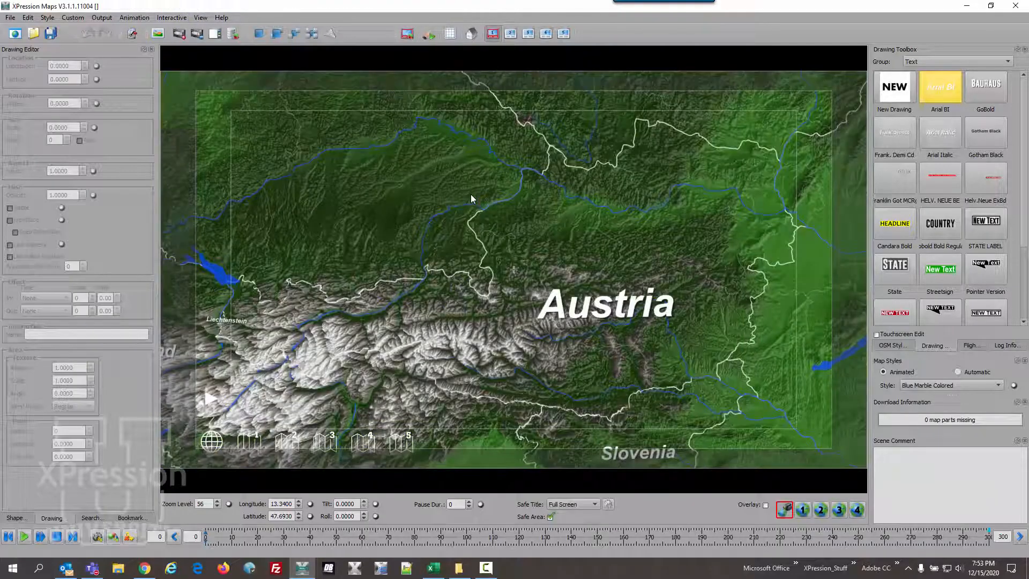
- Switch to scene 2 of the project and load EMEA_FRANCE from the EMEA folder into it
click(508, 37)
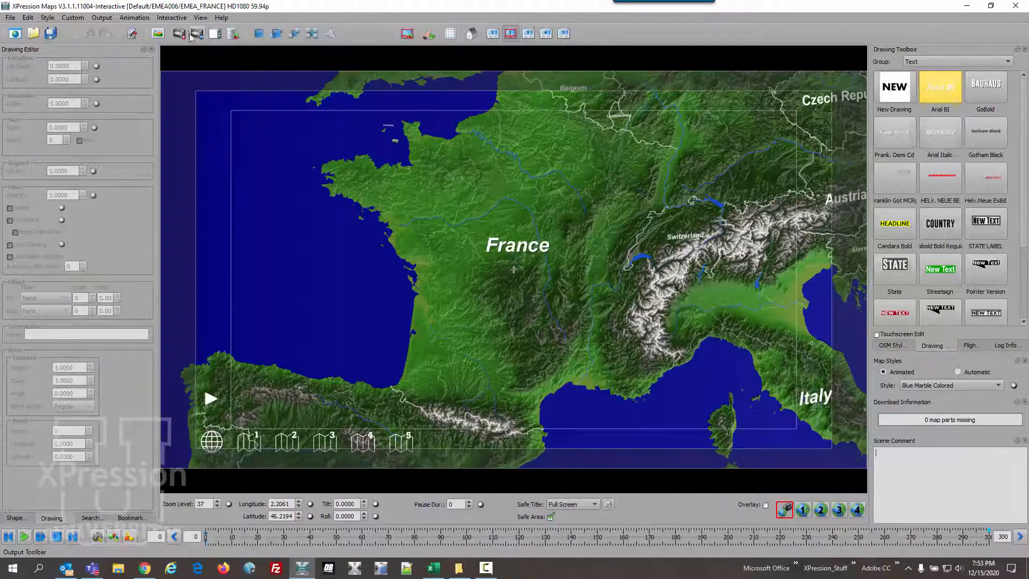
click(172, 18)
click(180, 43)
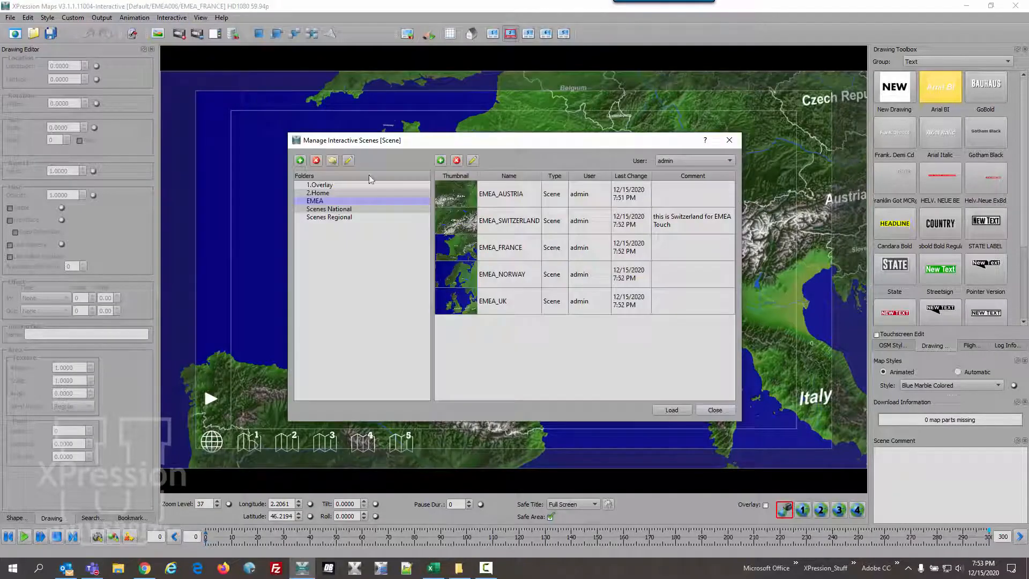
double_click(490, 248)
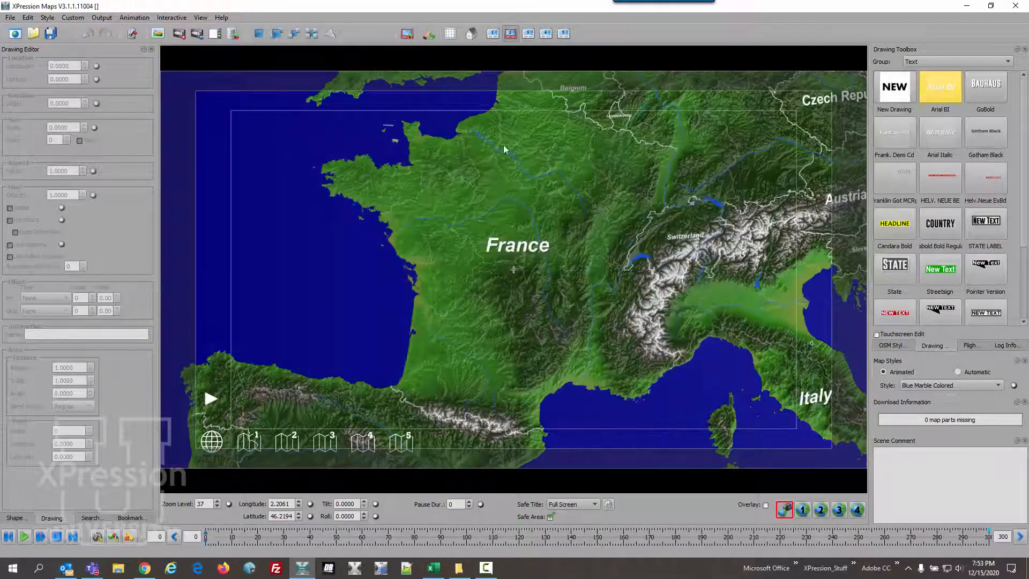
- Switch to scene 3 of the project and load EMEA_NORWAY from the EMEA folder into it
click(528, 33)
click(164, 18)
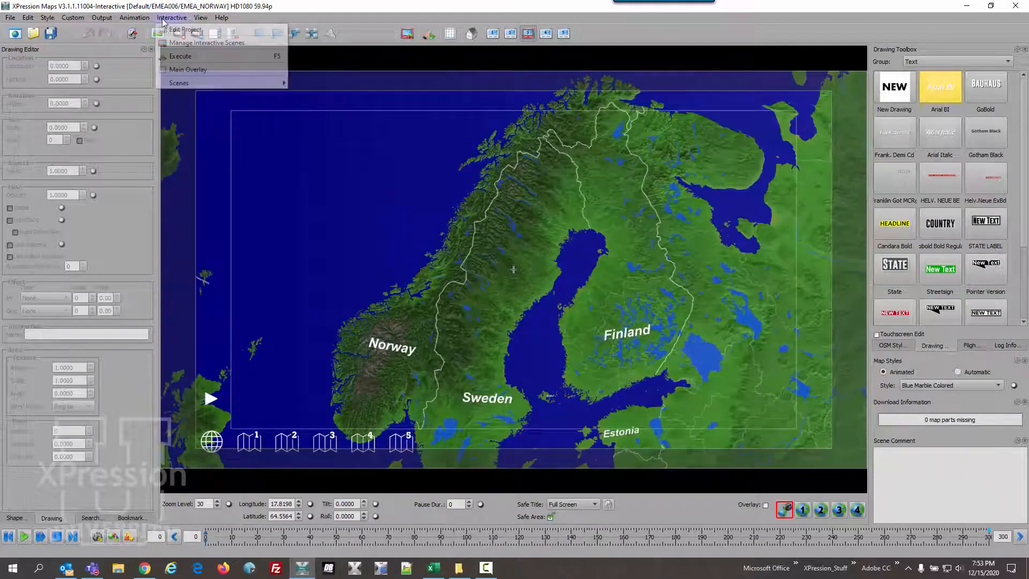
click(185, 43)
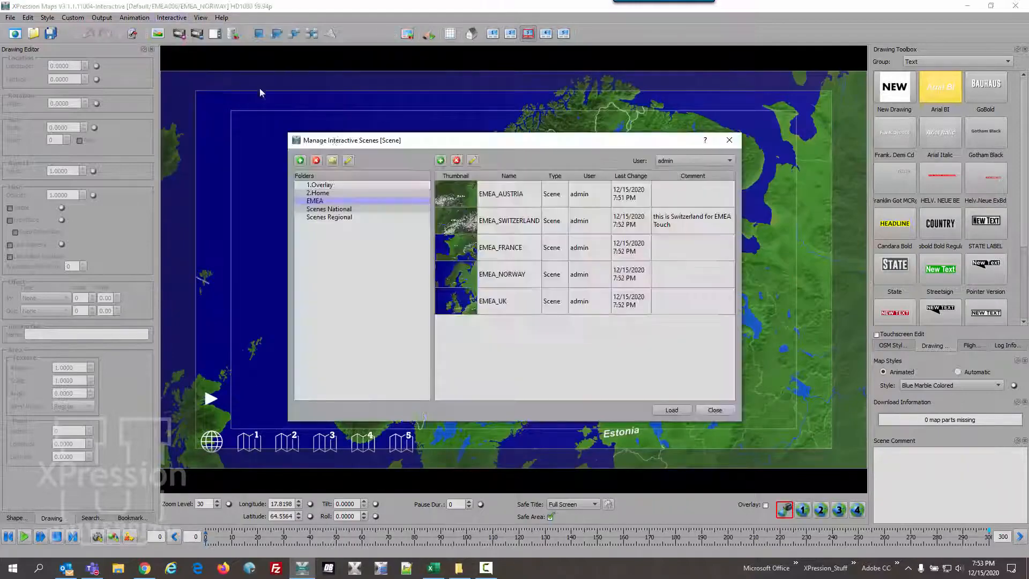
click(504, 276)
click(671, 410)
- Switch to scene 4 of the project and load EMEA_SWITZERLAND from the EMEA folder into it
click(545, 33)
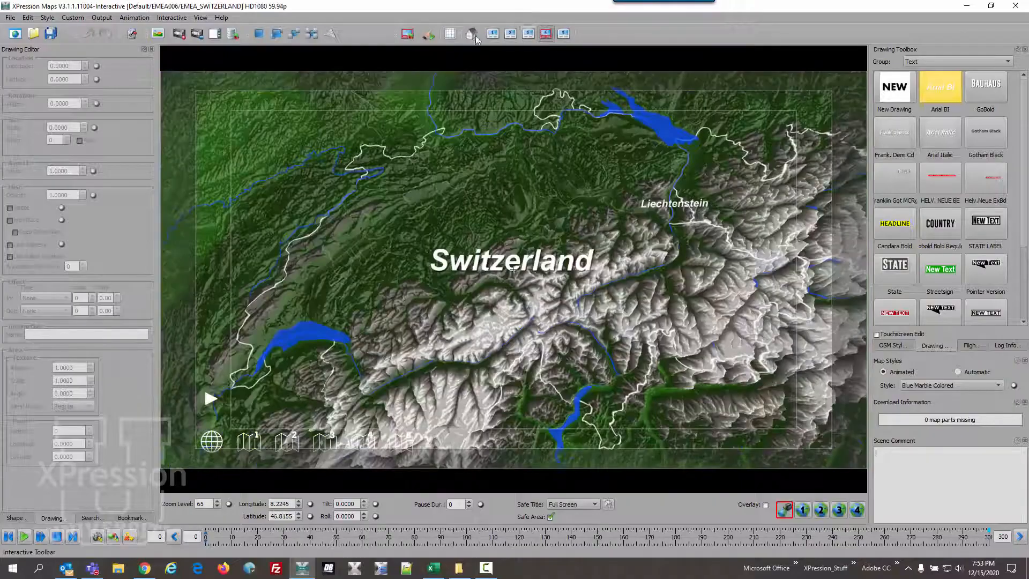
click(171, 18)
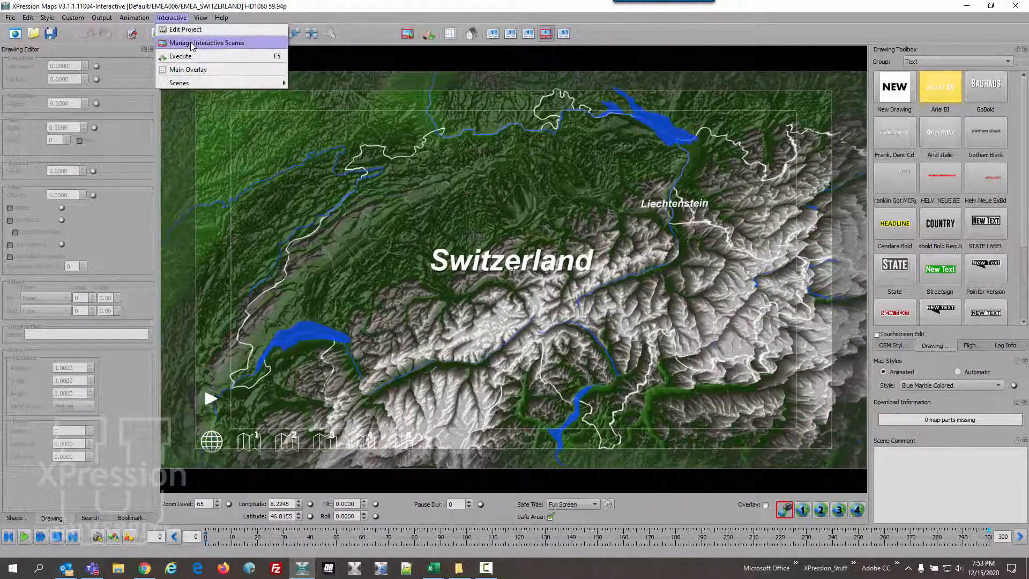
click(192, 40)
double_click(501, 222)
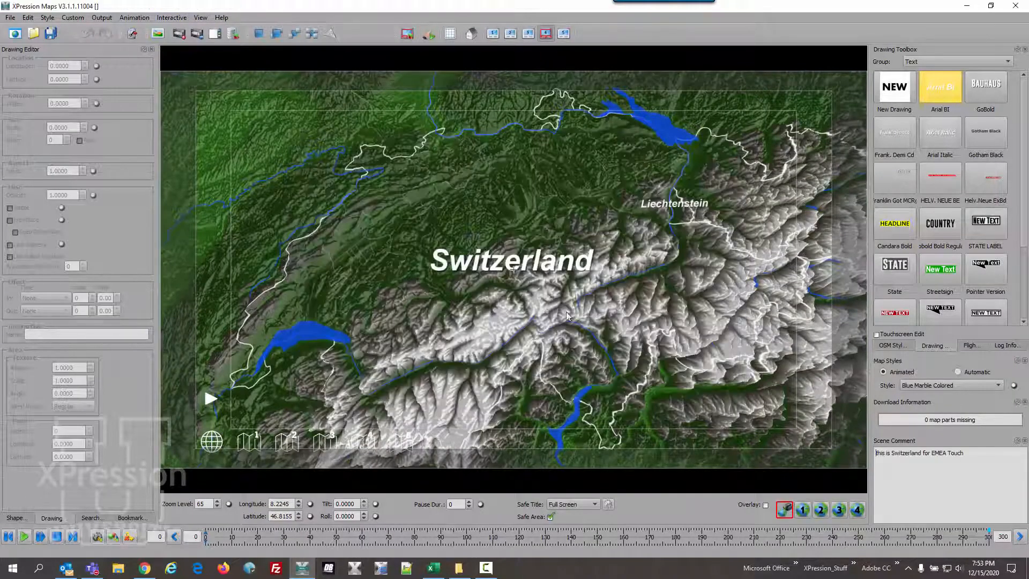
- Switch to scene 5 of the project
click(562, 33)
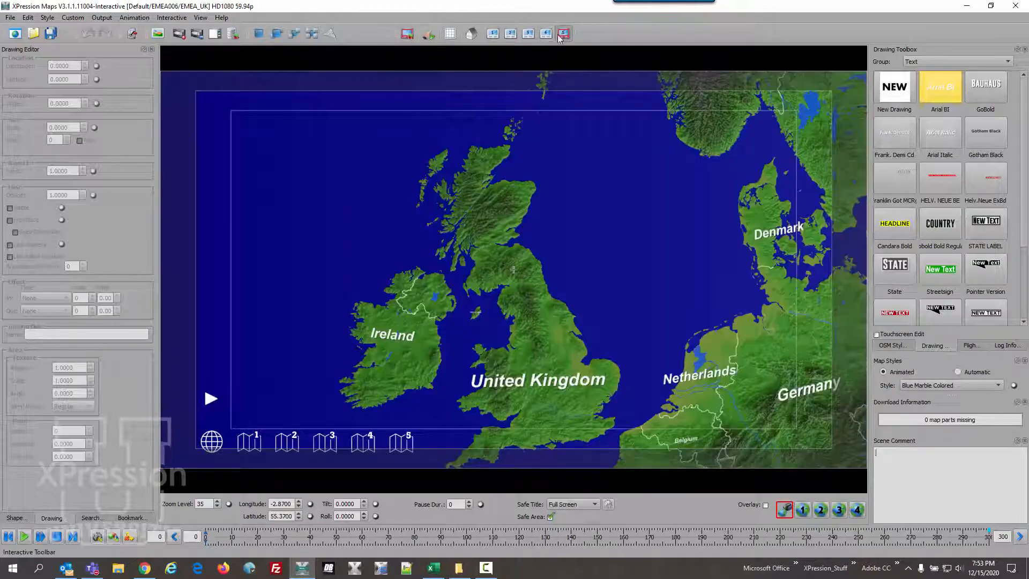
click(172, 18)
click(187, 28)
click(554, 410)
- Load the EMEA_UK scene from the EMEA folder into scene 5
click(171, 20)
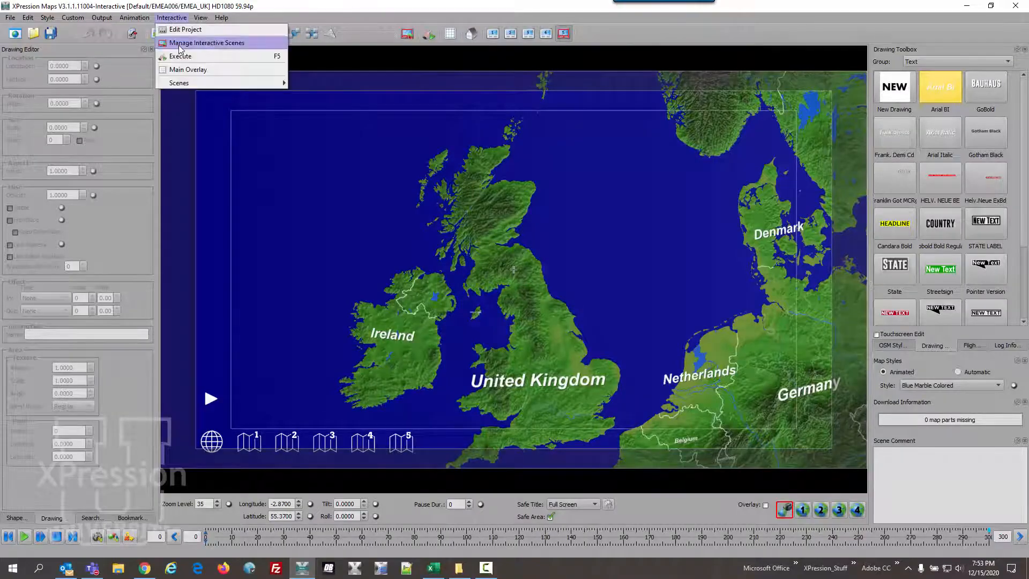
click(193, 42)
double_click(463, 301)
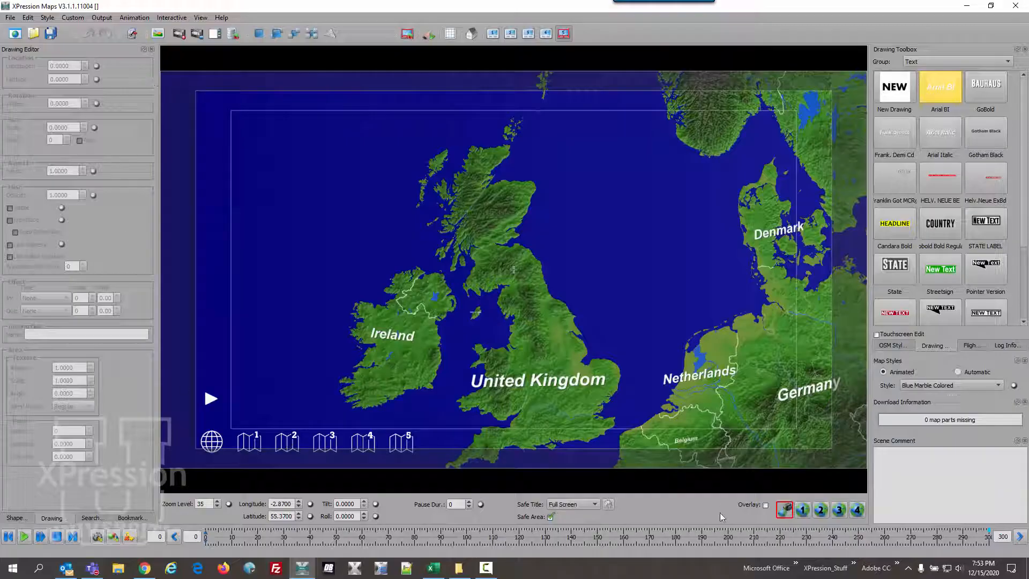
- Turn on the overlay, switch to the main overlay and load EMEA_OVERLAY_Lower_Left_Colored from the 1.Overlay folder without saving the active scene
click(765, 504)
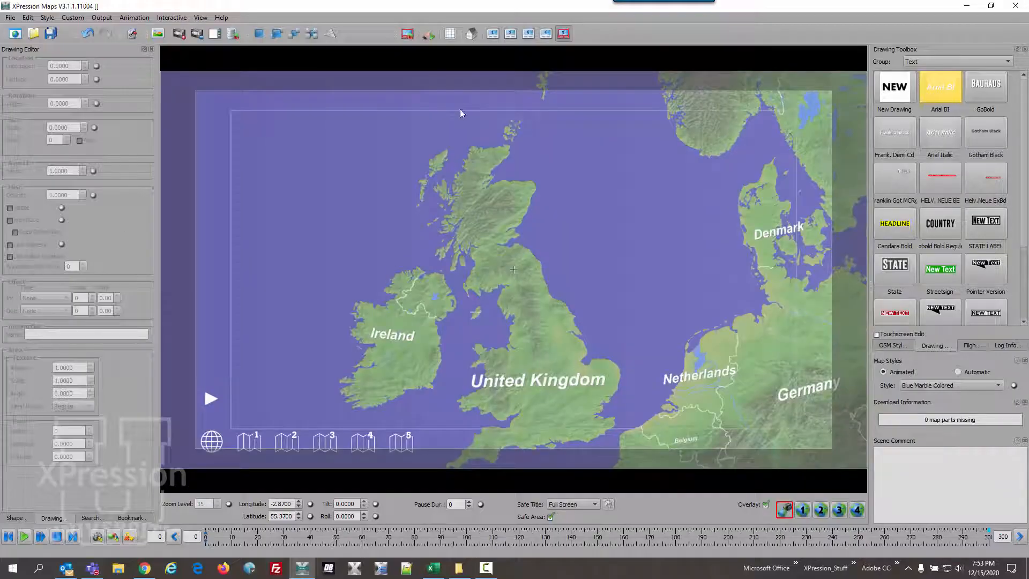
click(450, 33)
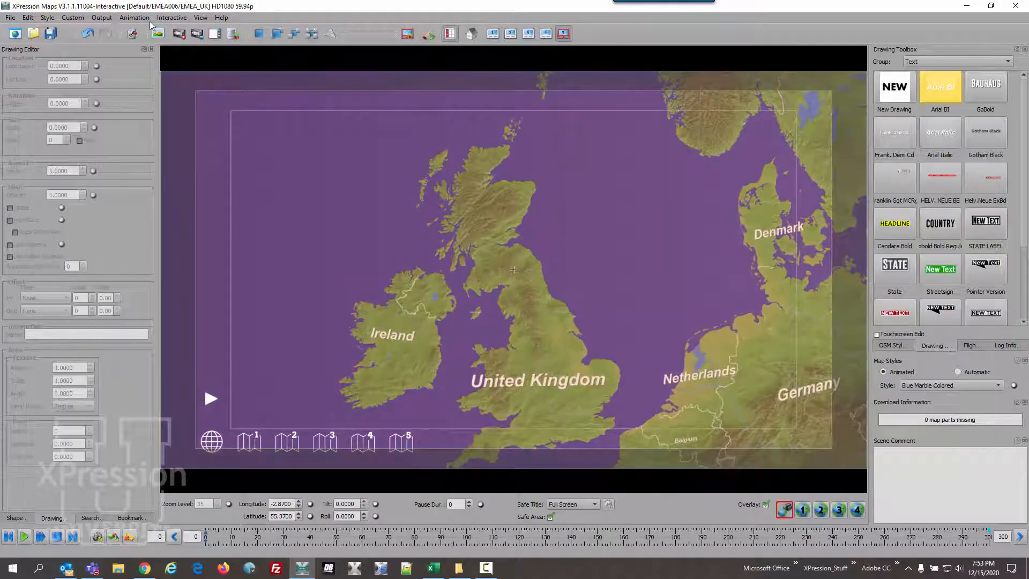
click(170, 18)
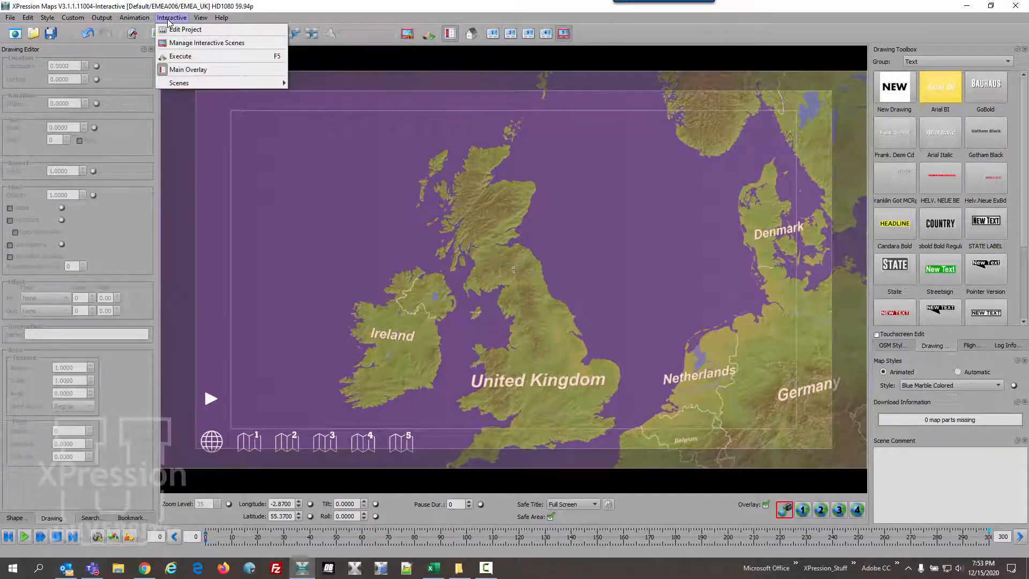
click(191, 45)
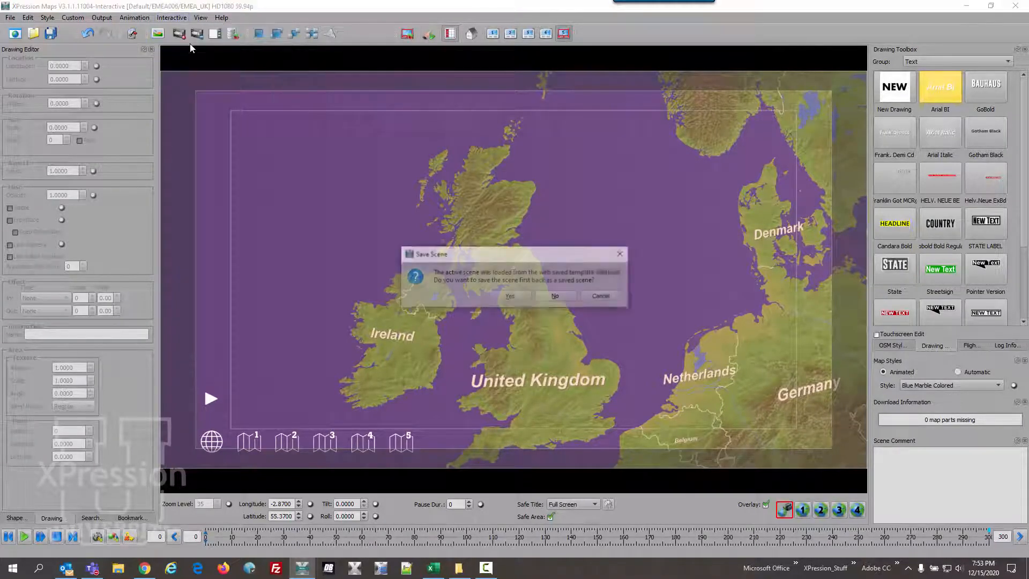
click(556, 297)
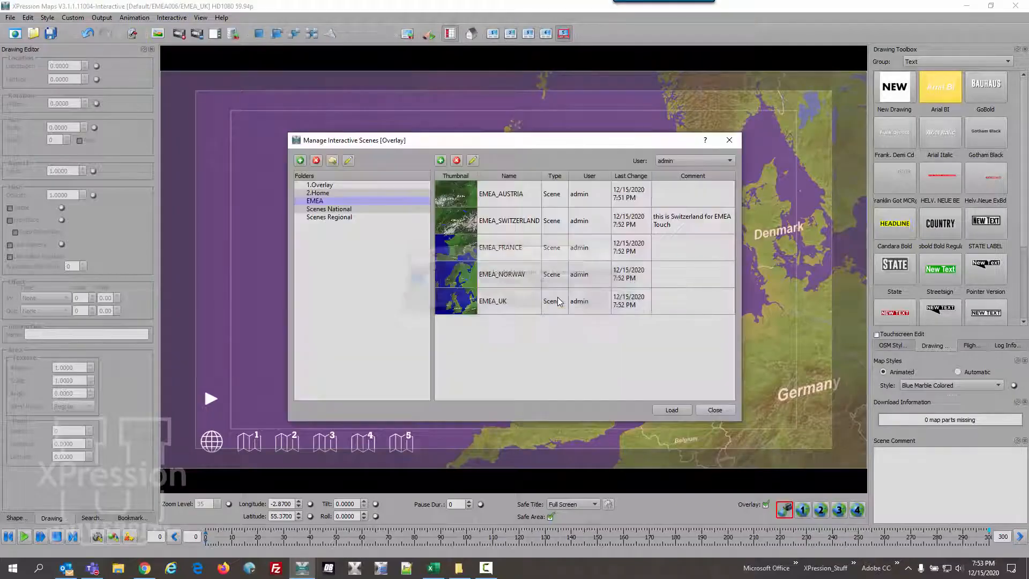
click(343, 186)
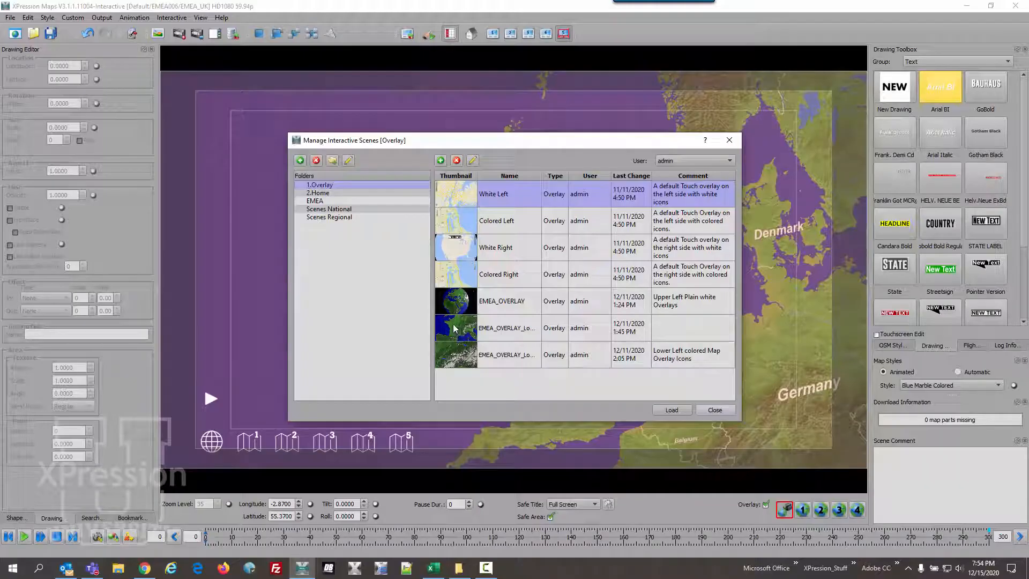
click(449, 354)
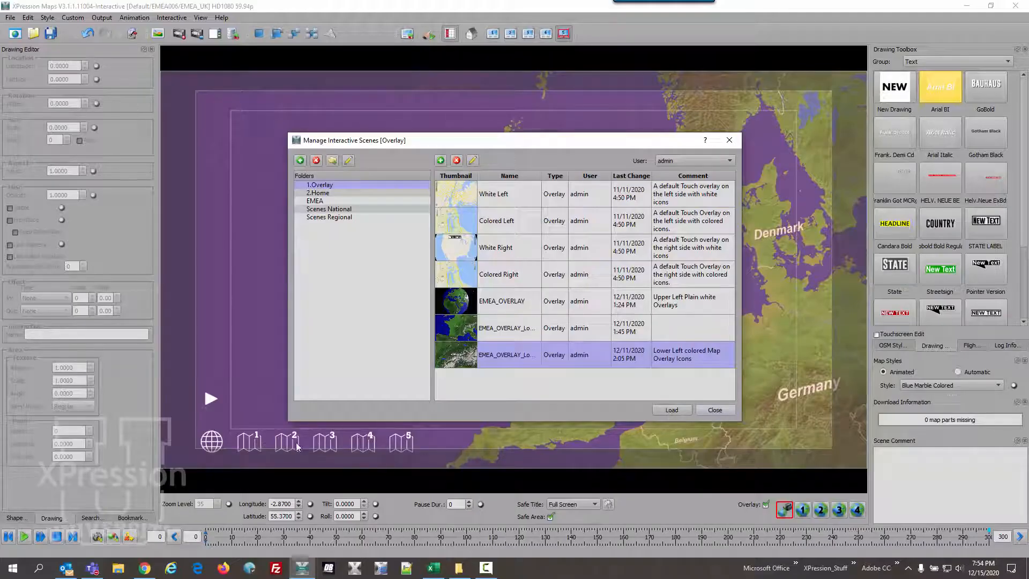
click(673, 409)
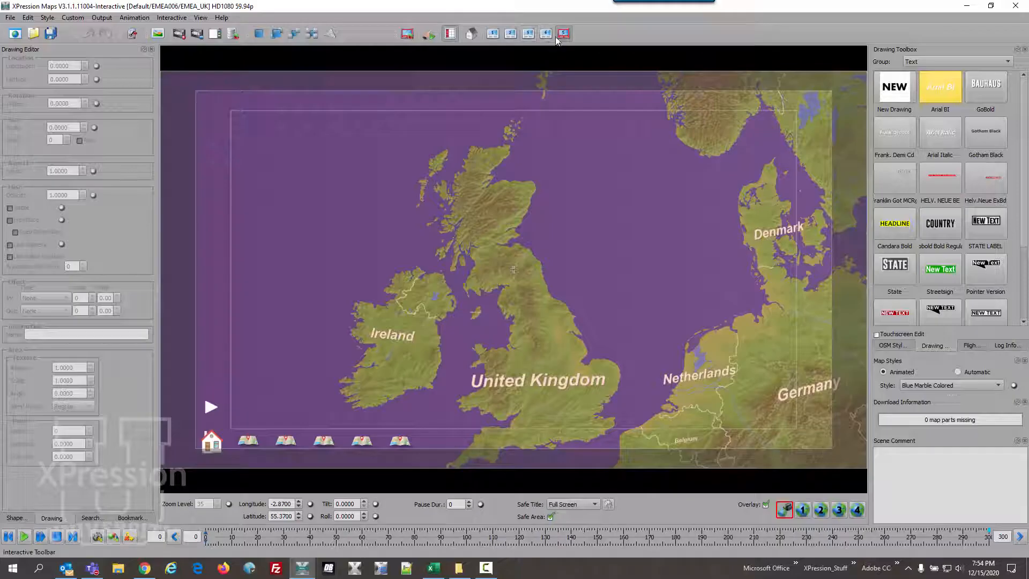
- Review the project's overlay, home position and scene assignments, and look over the stored overlays in the interactive scene manager
click(172, 17)
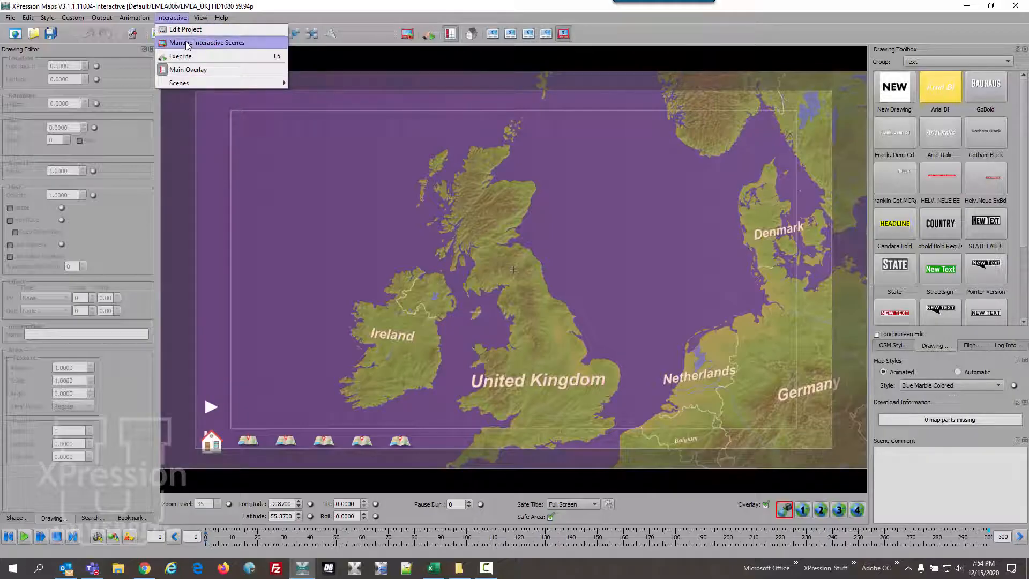
click(187, 30)
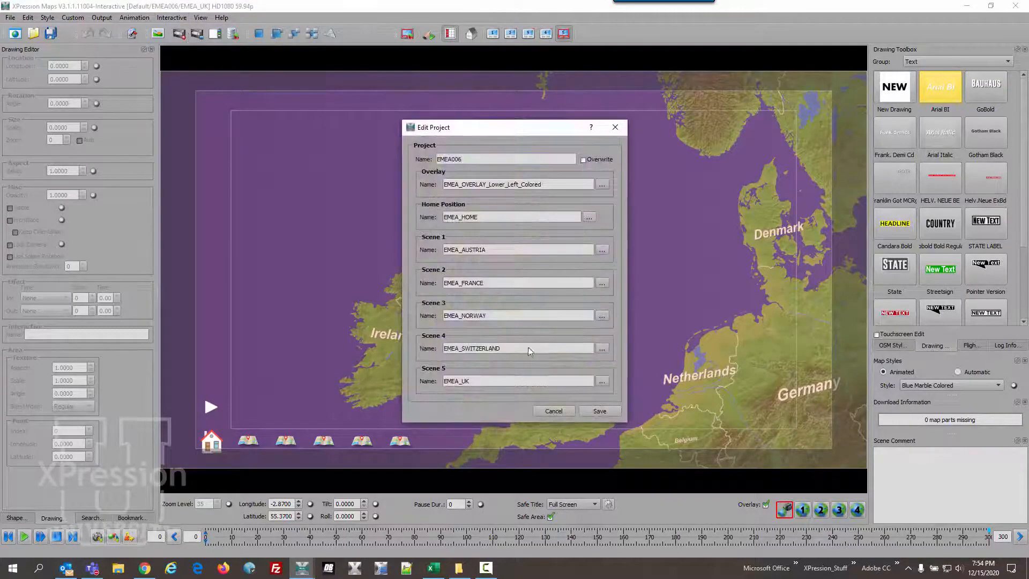
click(547, 412)
click(166, 17)
click(179, 39)
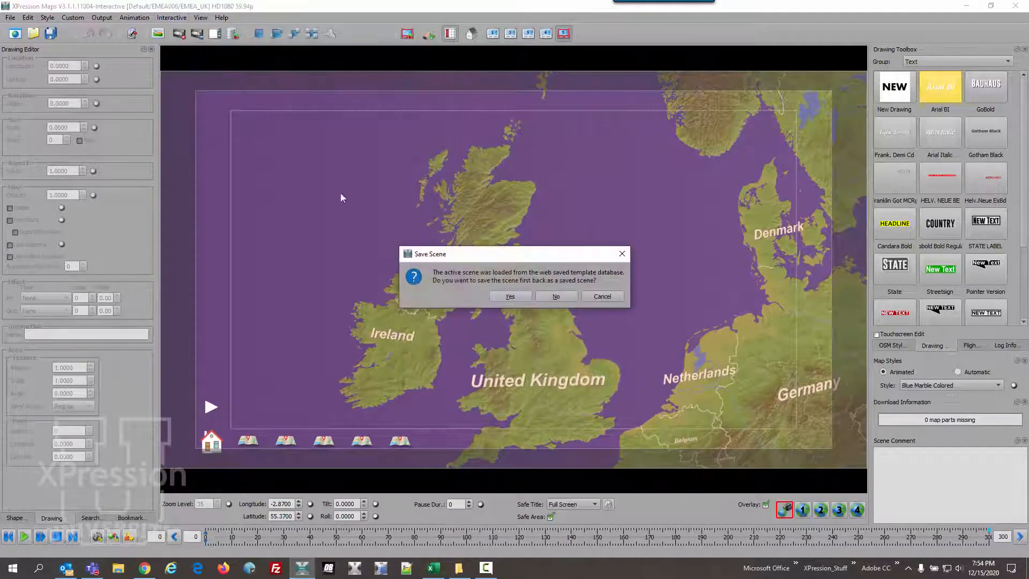
click(551, 295)
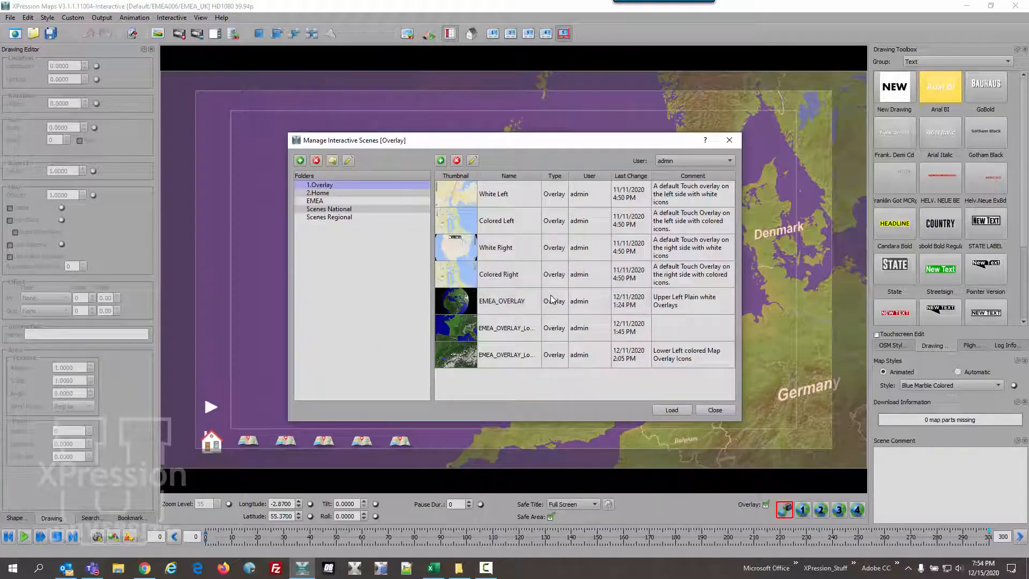
click(714, 411)
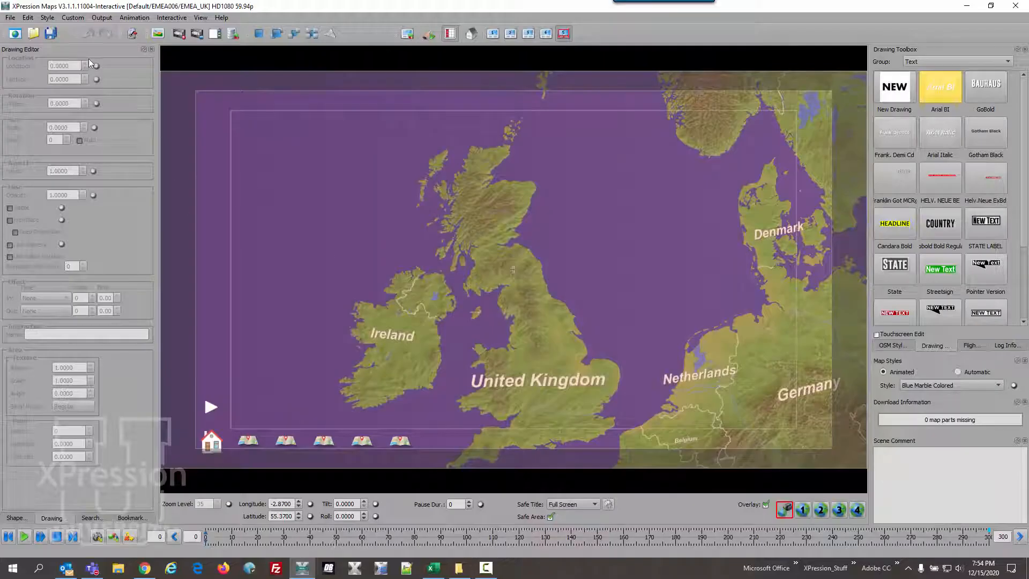
- Save the project in the Default group under the name EMEA0061
click(11, 18)
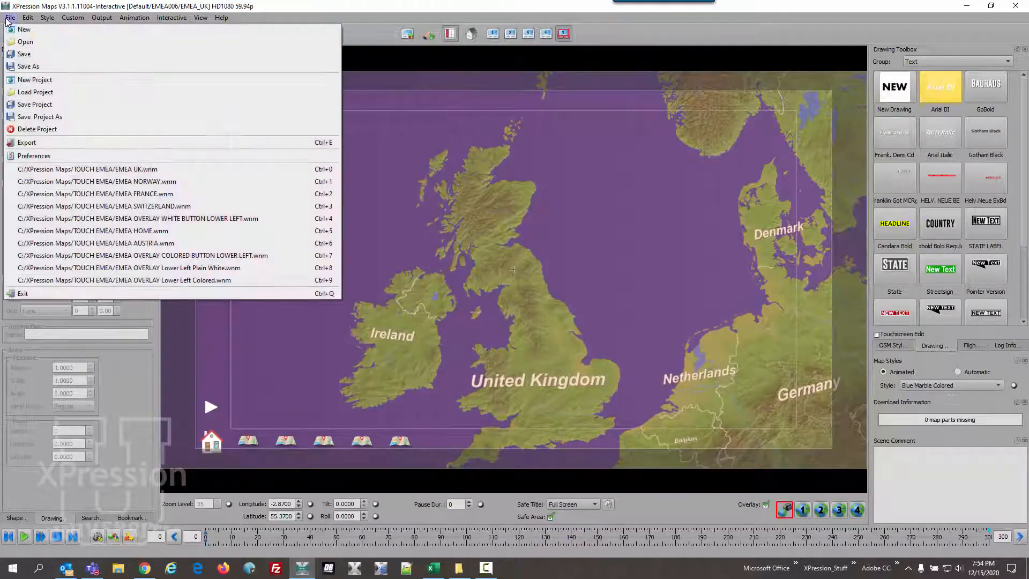
click(34, 105)
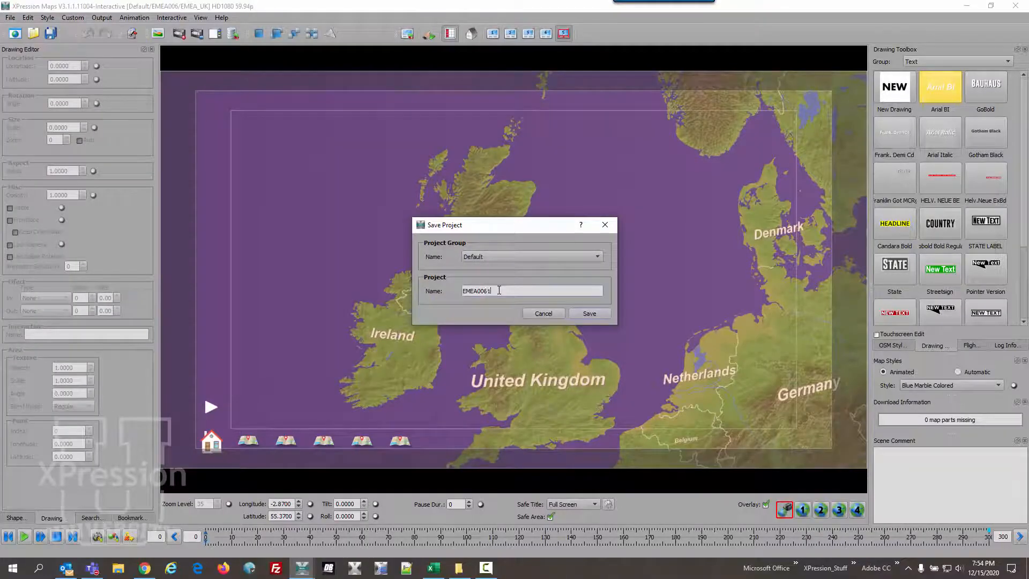
click(596, 314)
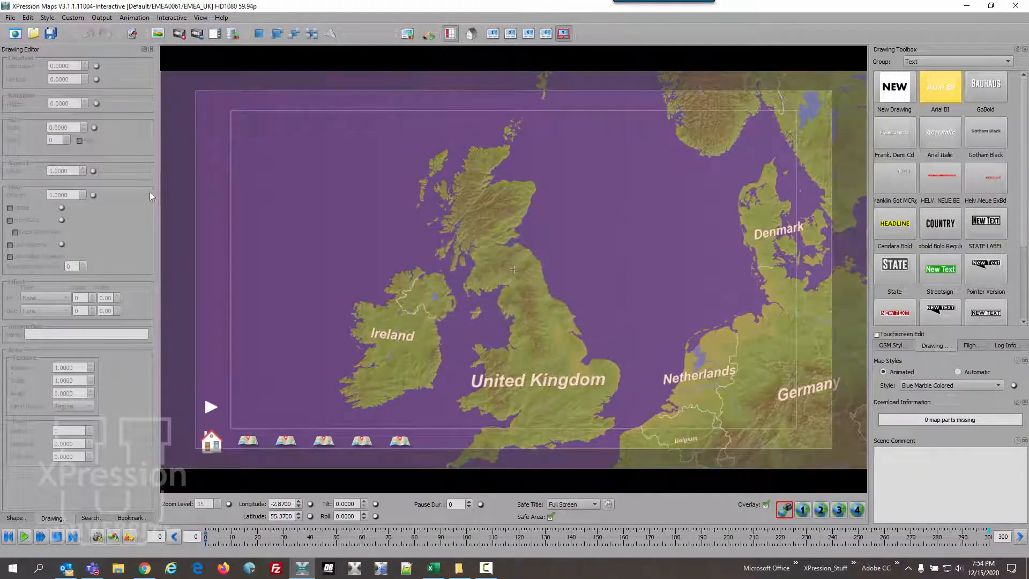
- Load the Example_National project from the Default group
click(14, 20)
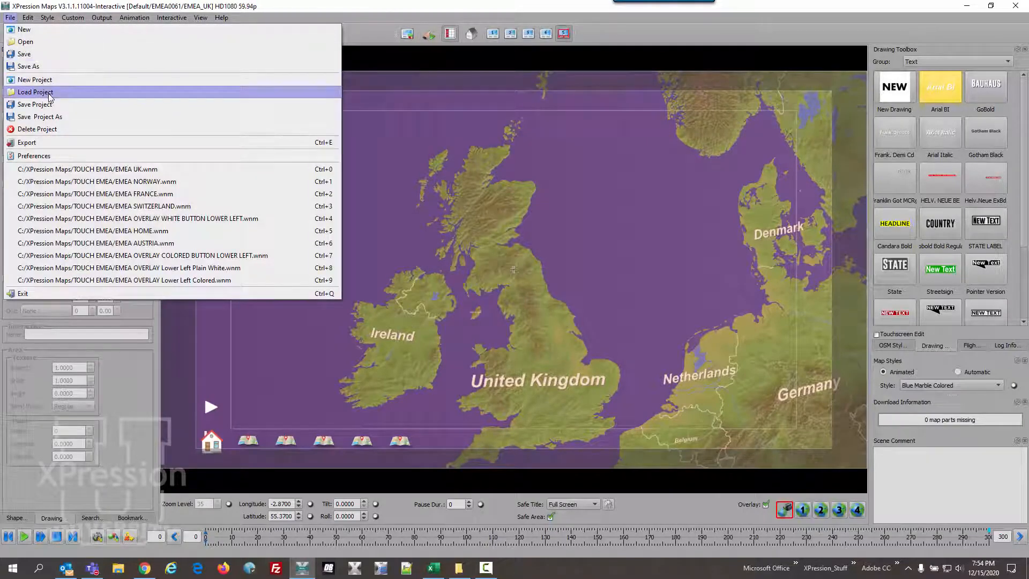
click(35, 92)
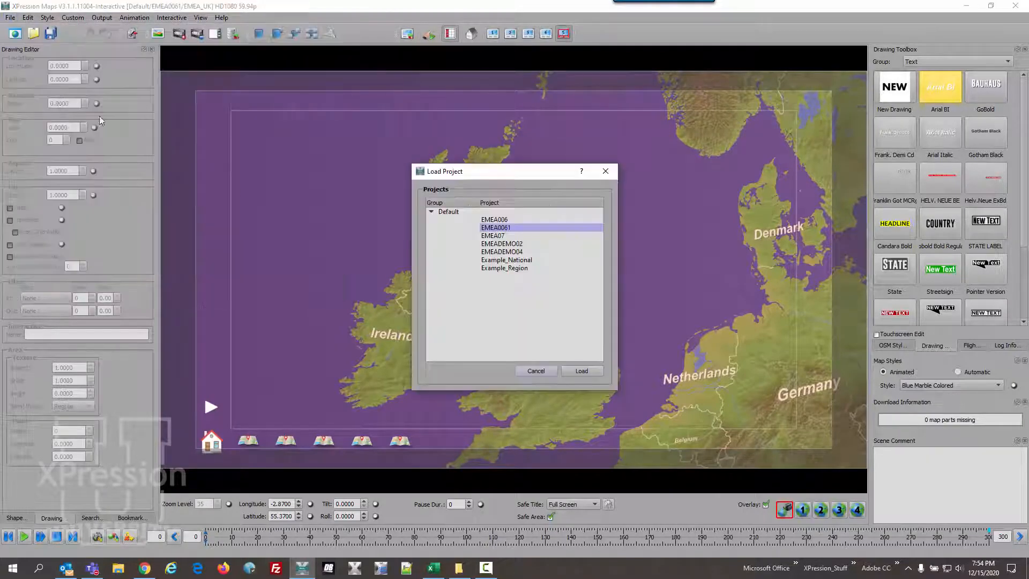
click(499, 260)
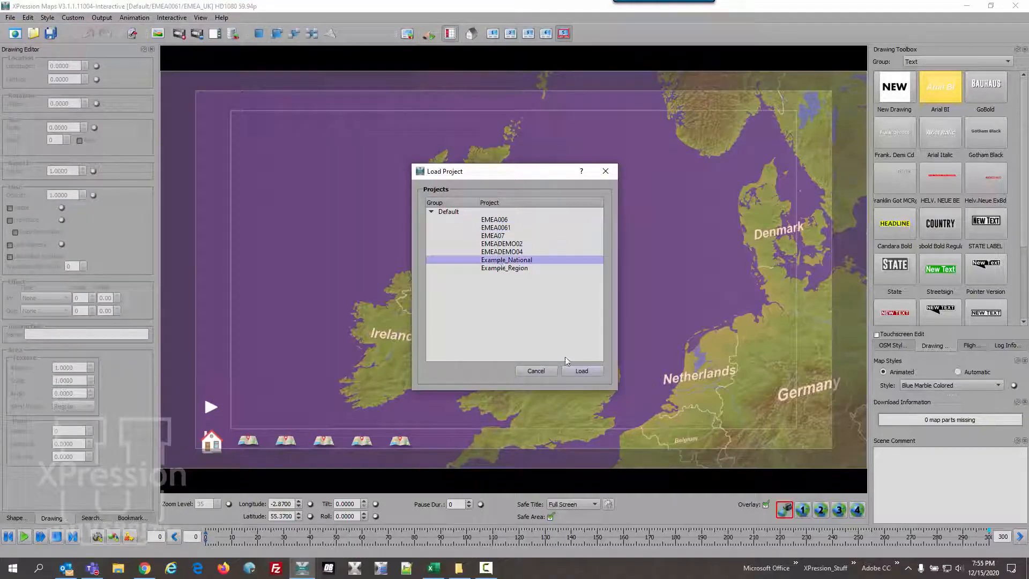
click(583, 373)
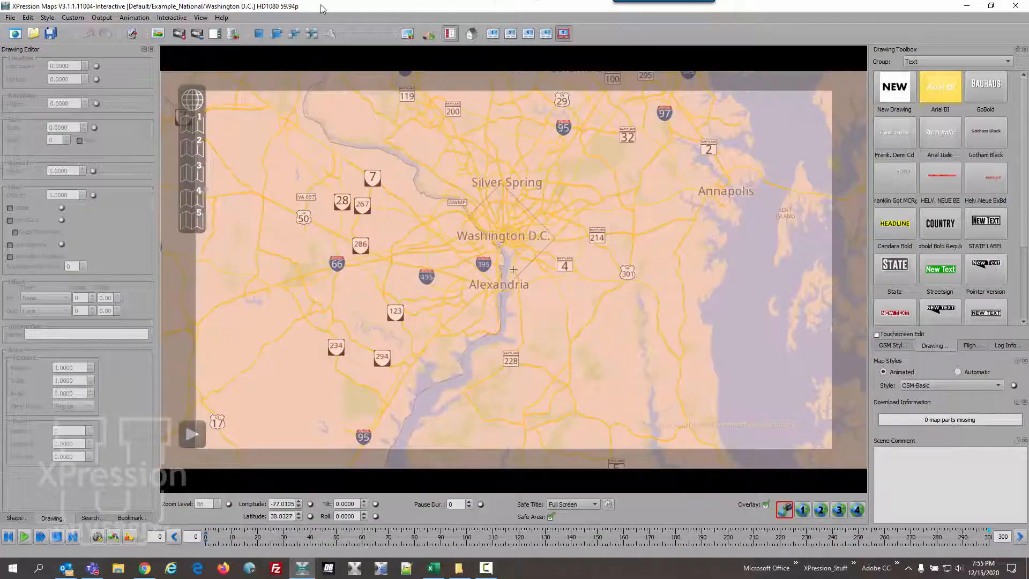
- Show the Example_National project full screen and play through its scenes one after another with the overlay's play control
click(200, 17)
click(208, 30)
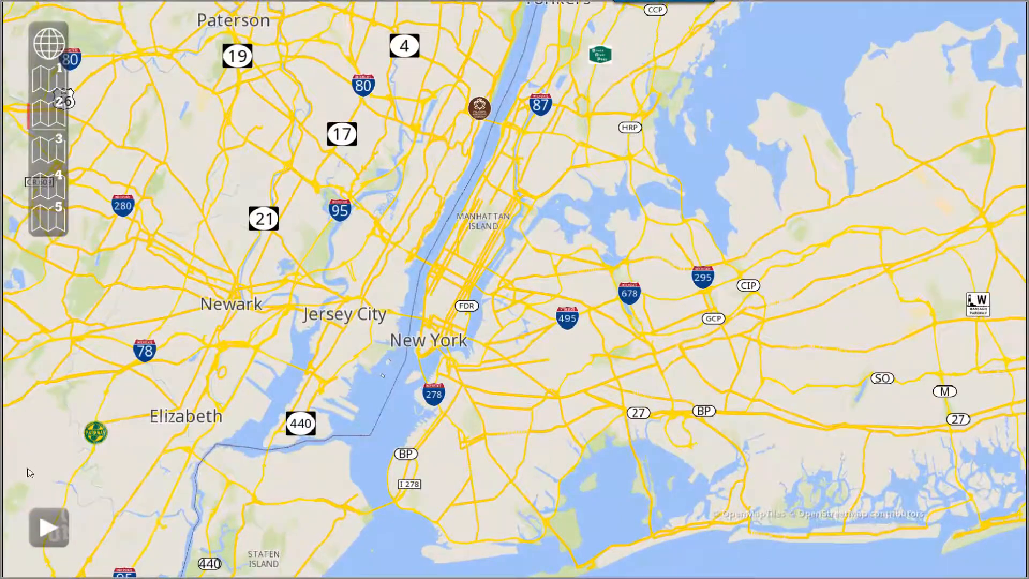
click(49, 528)
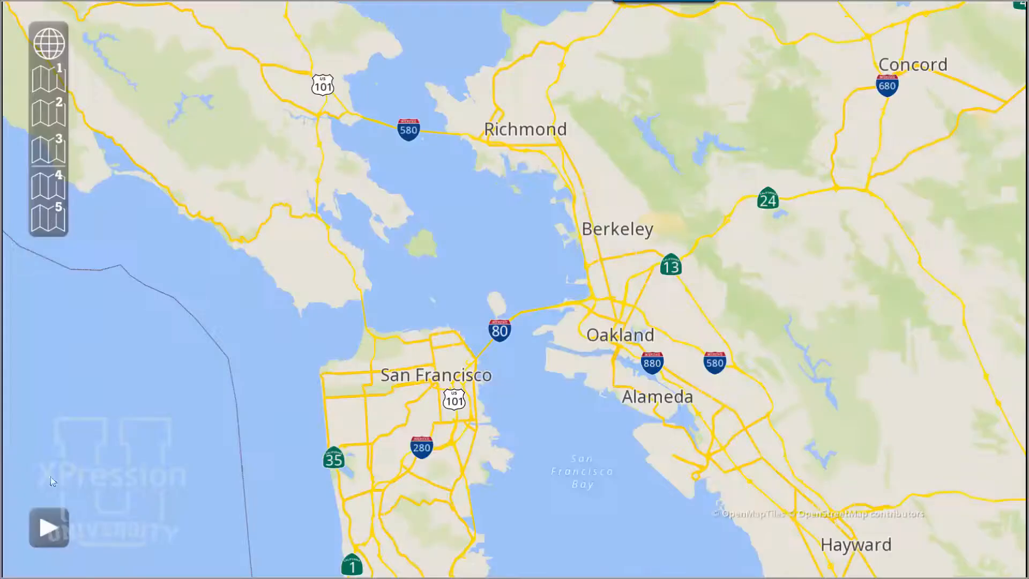
click(50, 519)
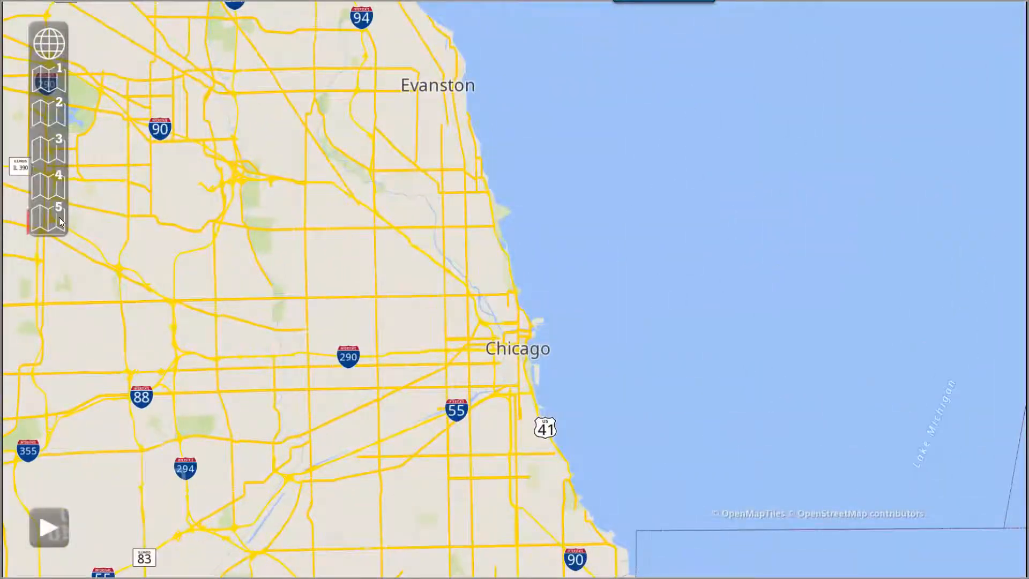
click(53, 525)
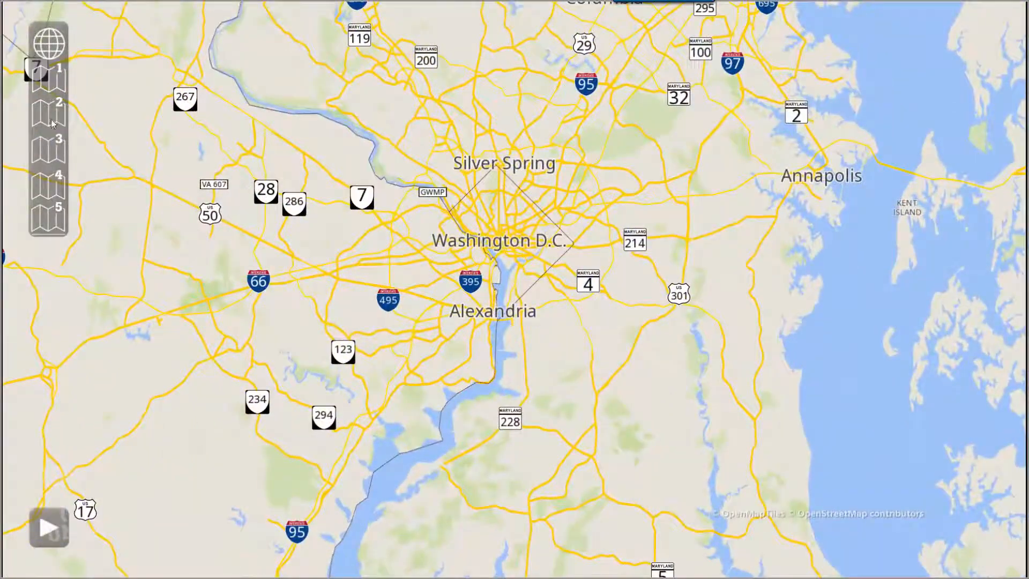
click(50, 534)
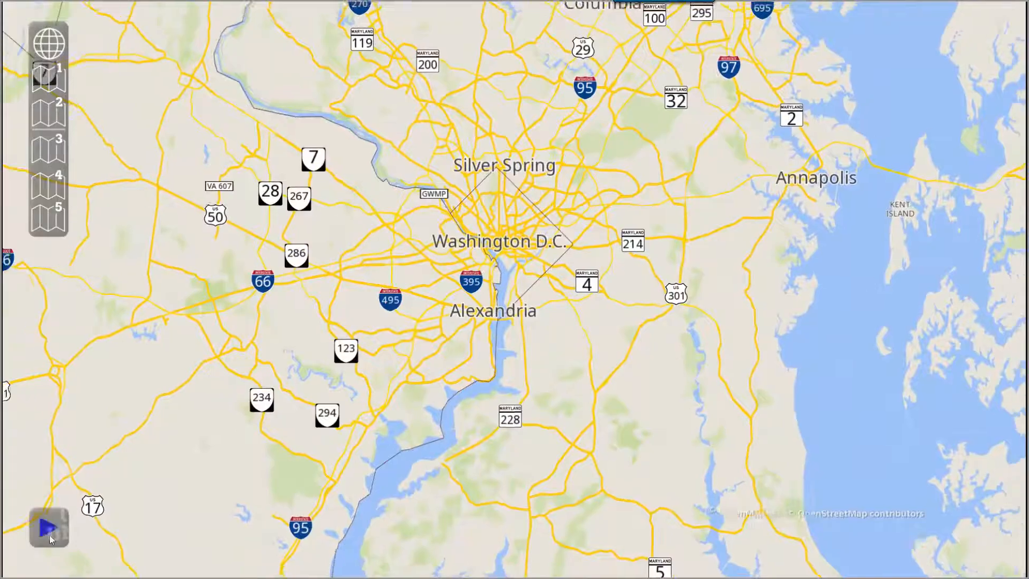